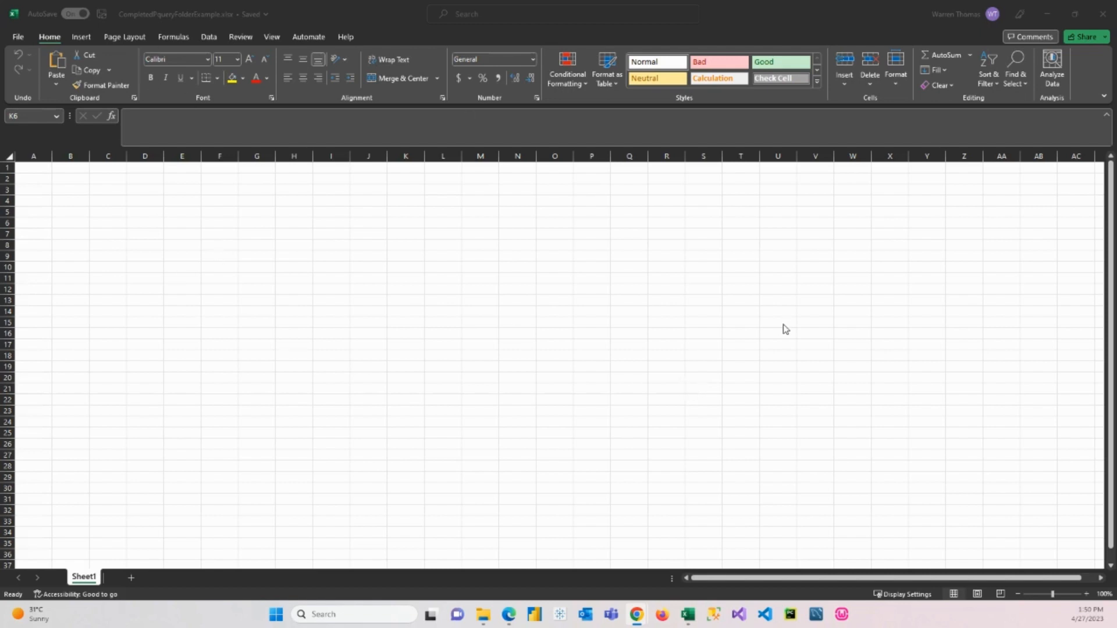
Switch to File Explorer and look through the SalesDataFolder and SalesDataFolderImport folders.
click(1047, 16)
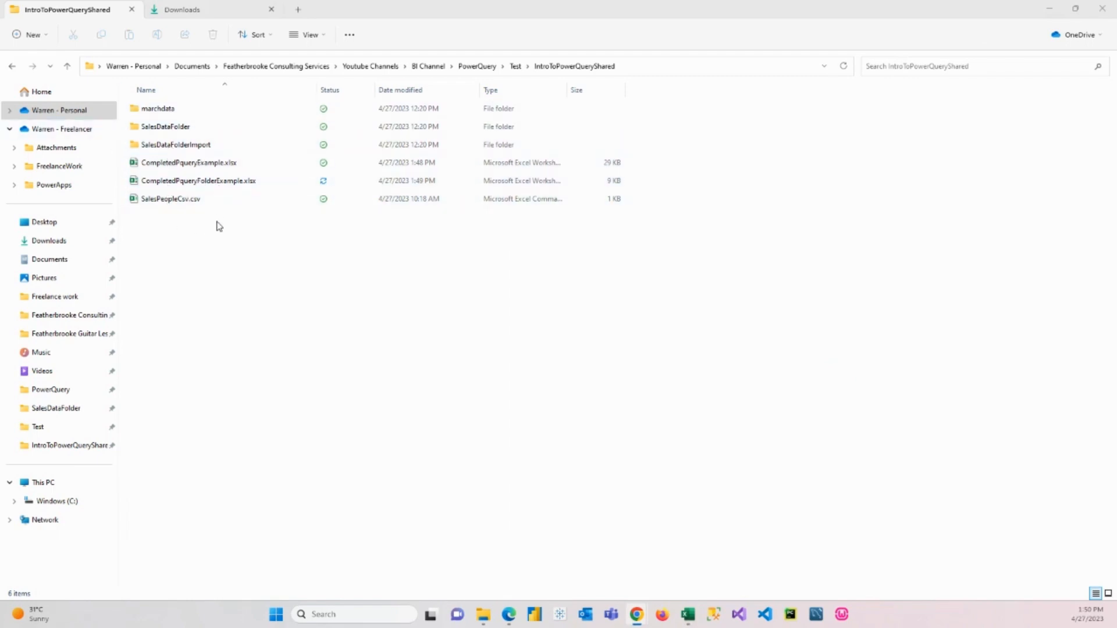
click(156, 130)
double_click(156, 131)
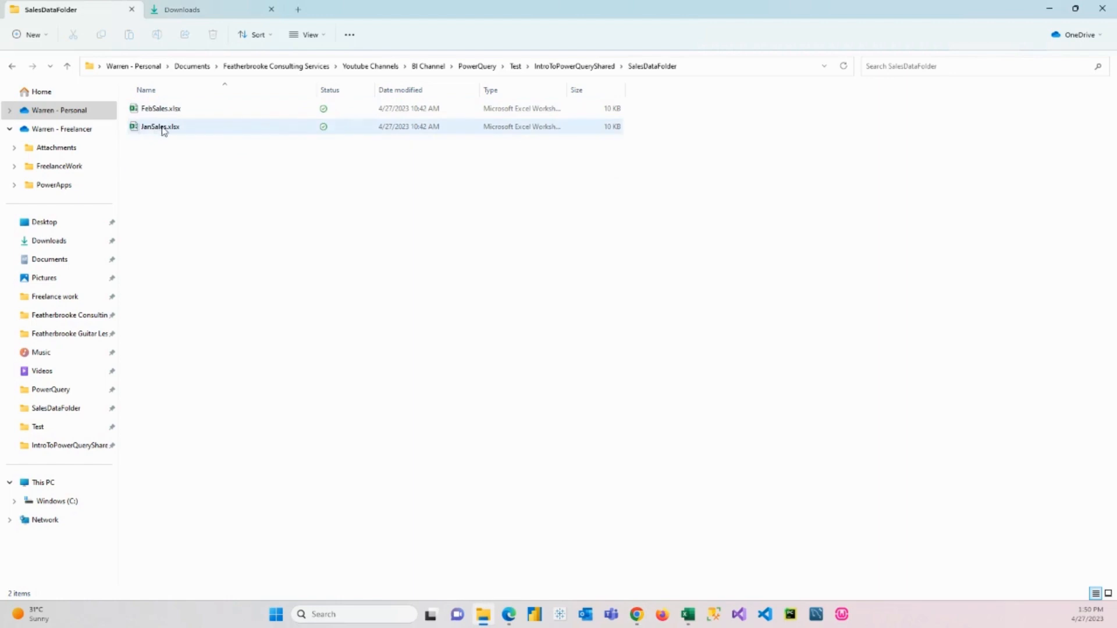
click(583, 67)
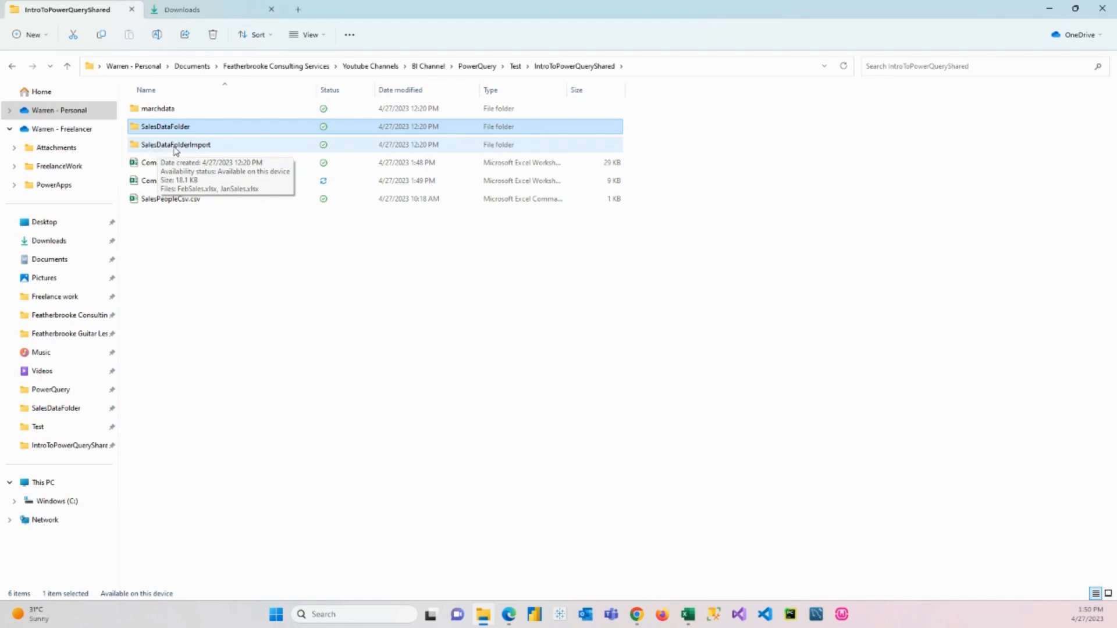
double_click(168, 145)
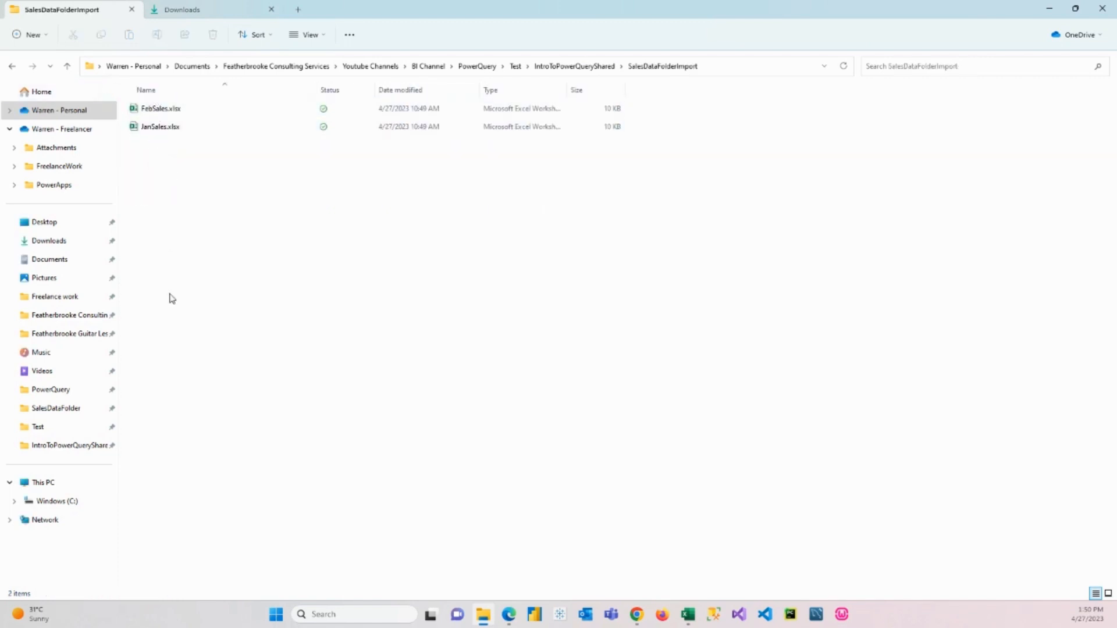
Open JanSales.xlsx from SalesDataFolderImport and examine the header row and data range of its Sales sheet.
click(162, 129)
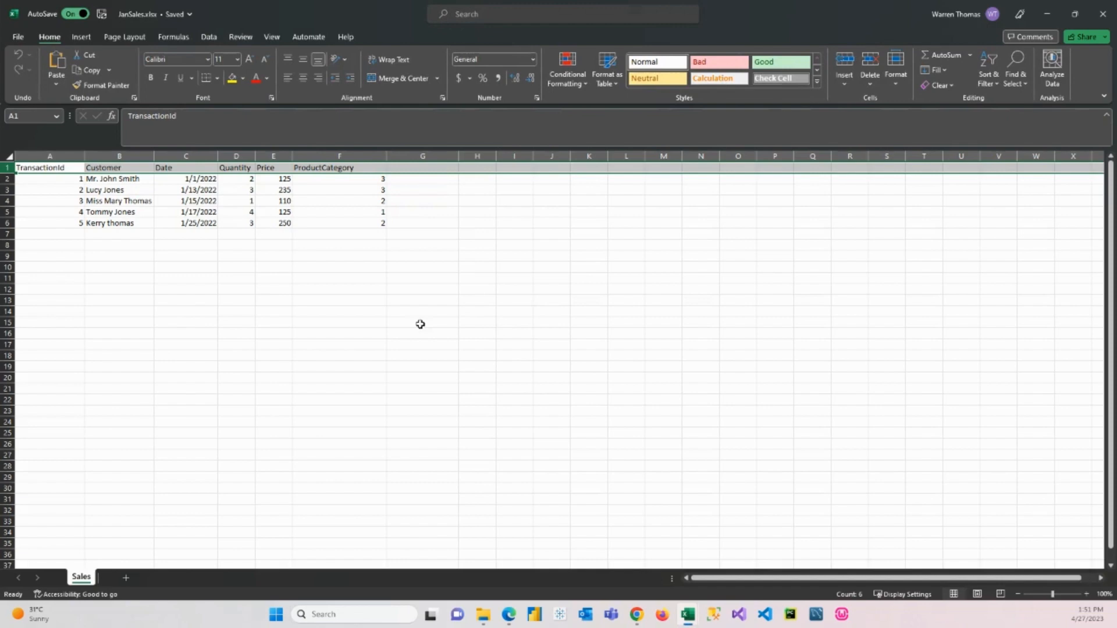
click(321, 320)
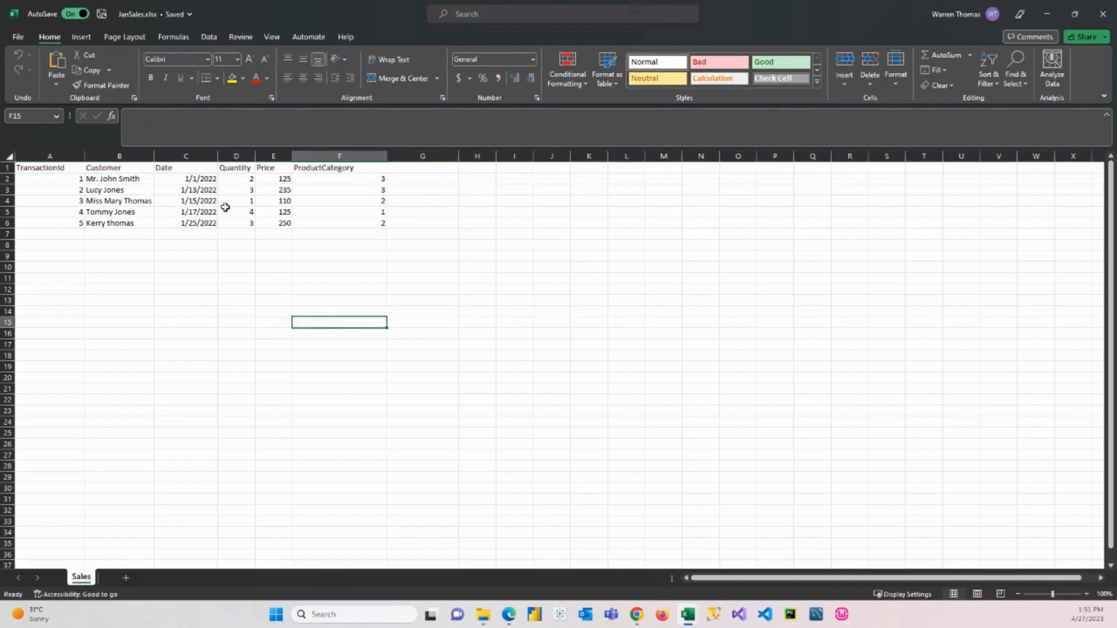
click(7, 167)
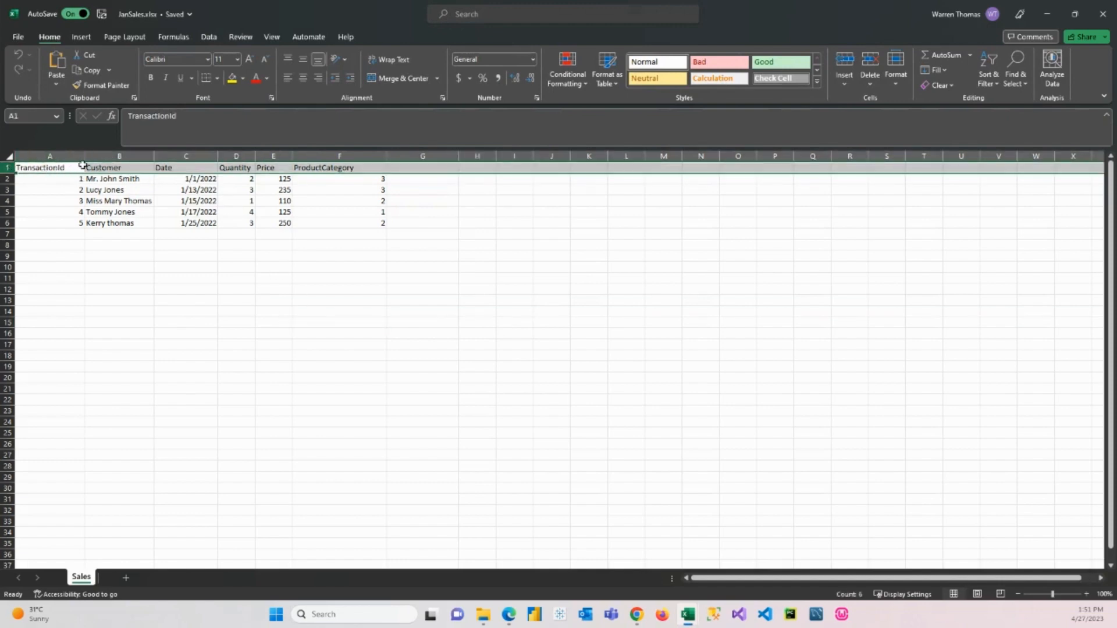
click(140, 166)
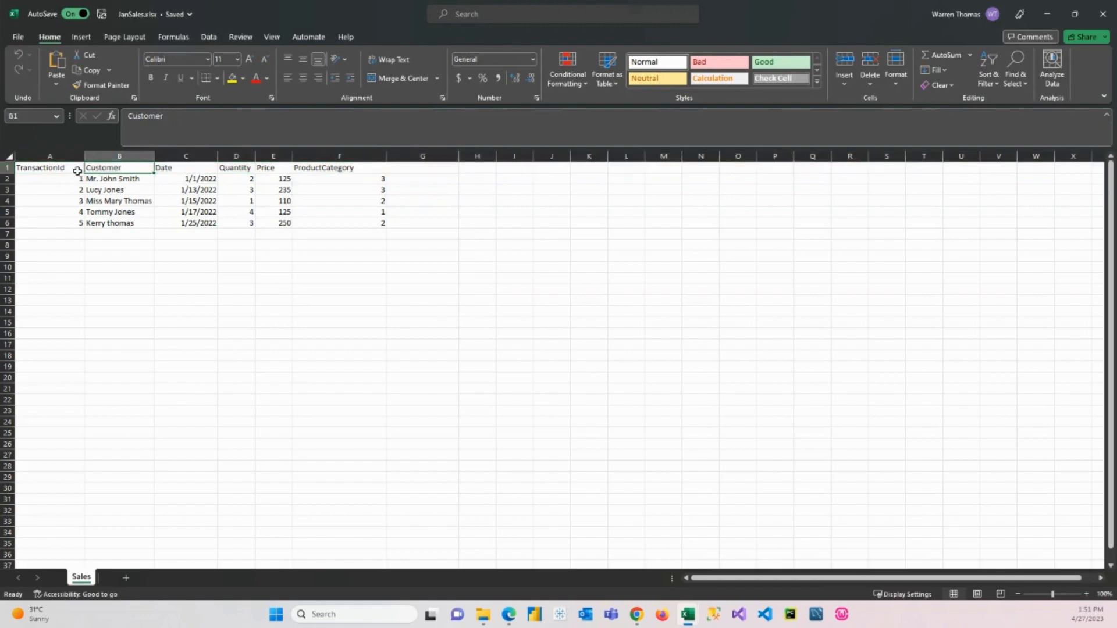
drag(49, 168, 357, 227)
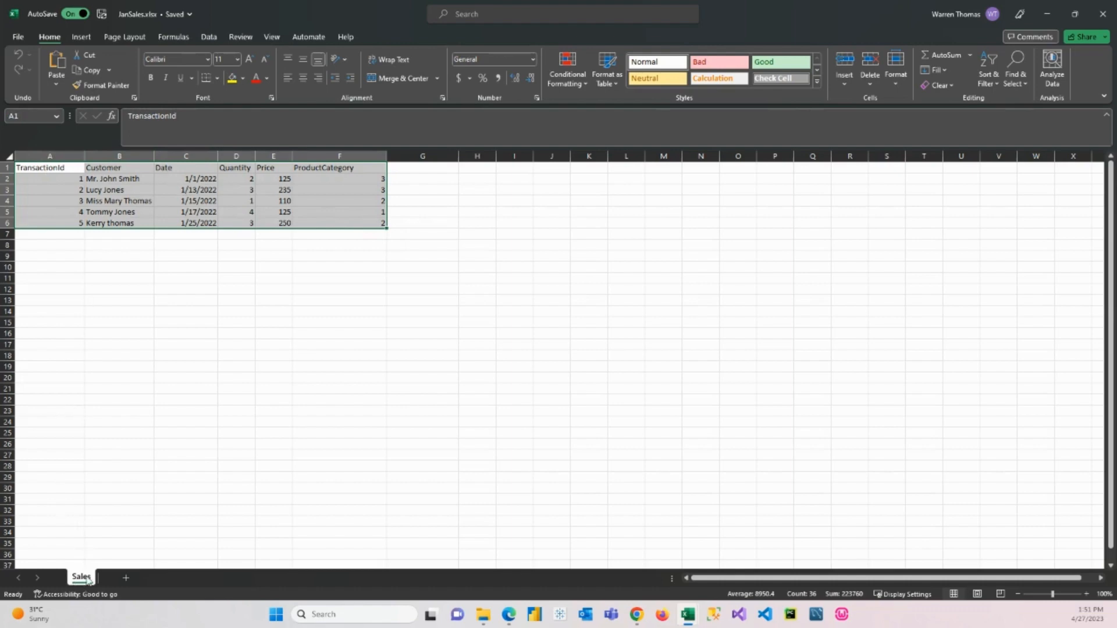
click(93, 511)
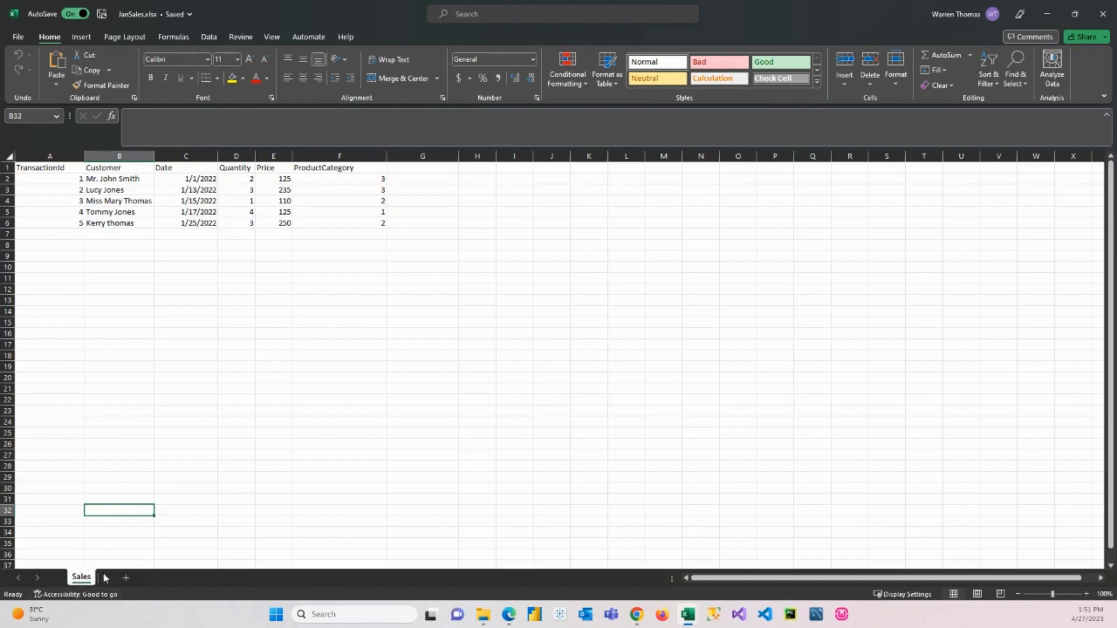
Open FebSales.xlsx from the same folder to examine its column headers, and close both monthly sales workbooks.
mouse_move(495, 625)
click(491, 546)
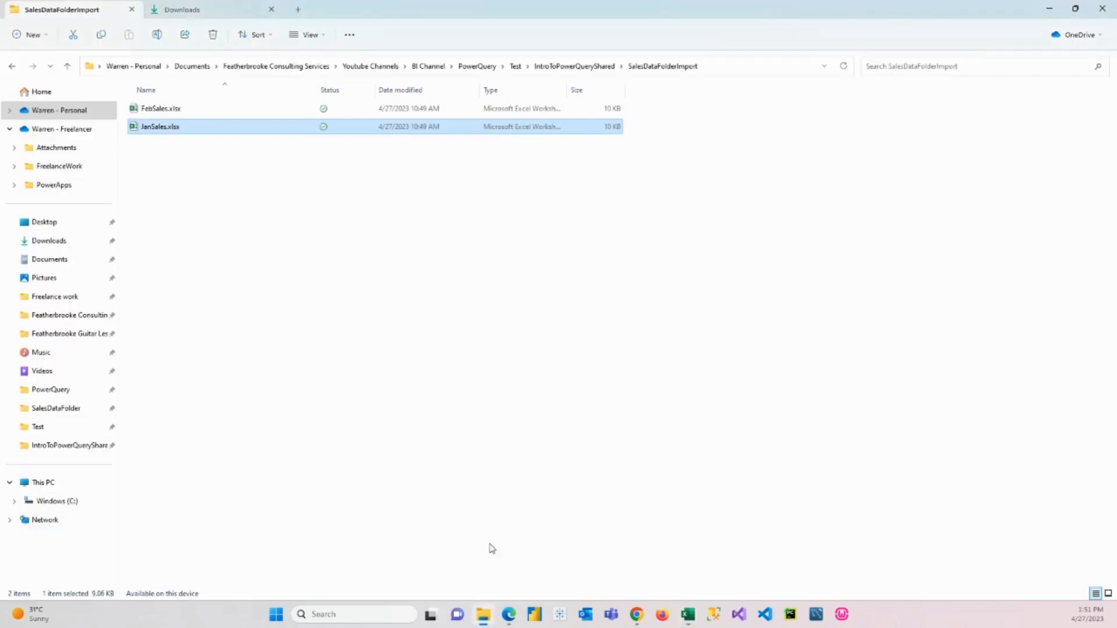
click(159, 112)
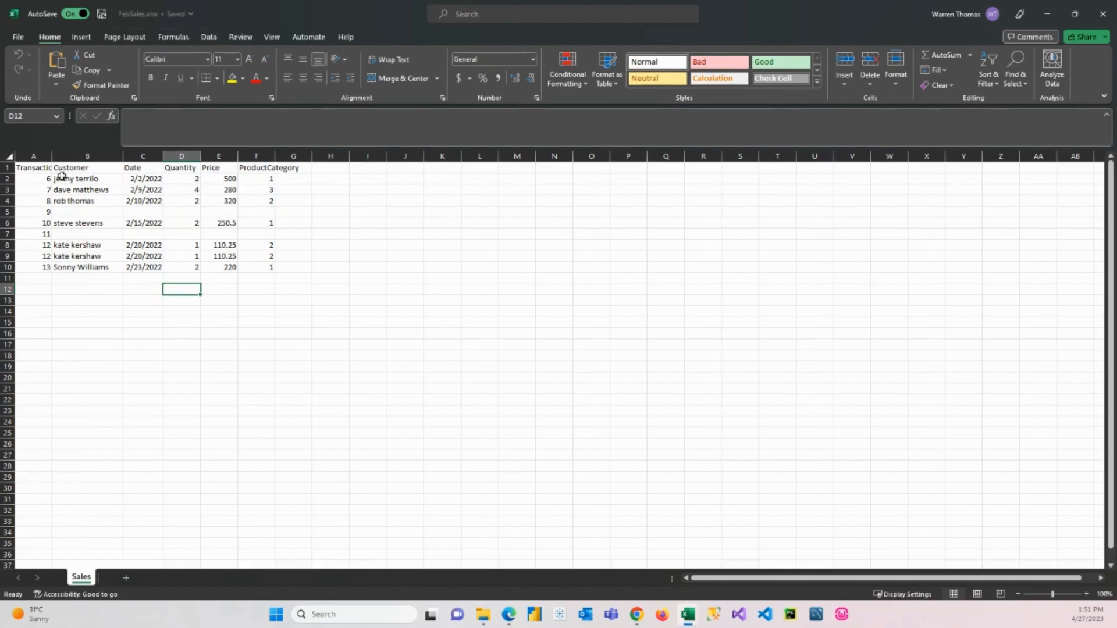
drag(43, 168, 282, 168)
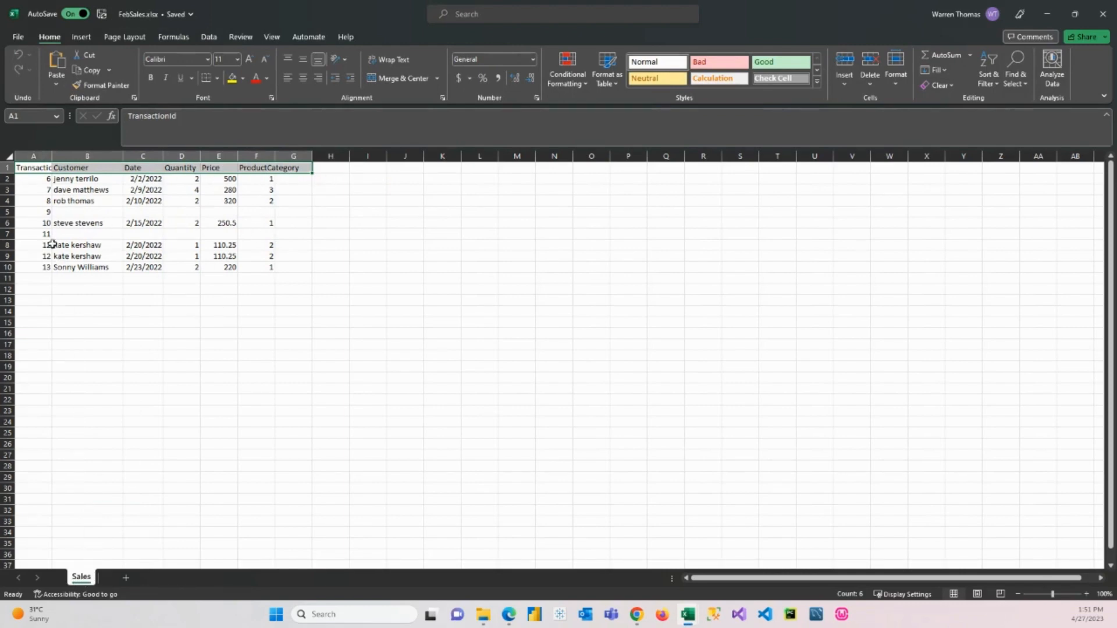
click(1104, 16)
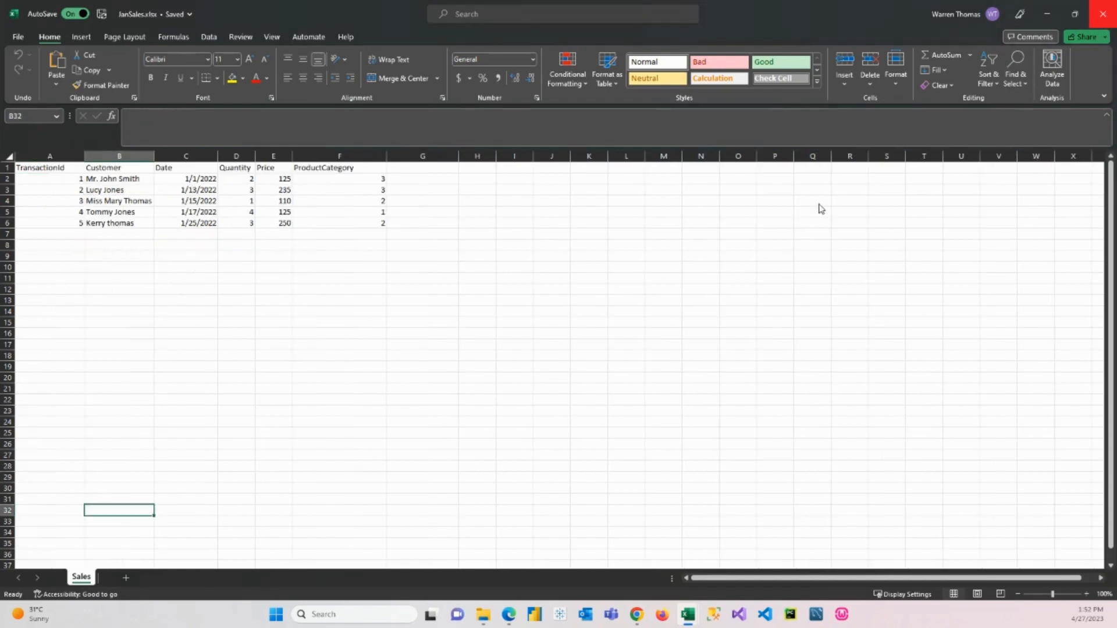
click(1102, 15)
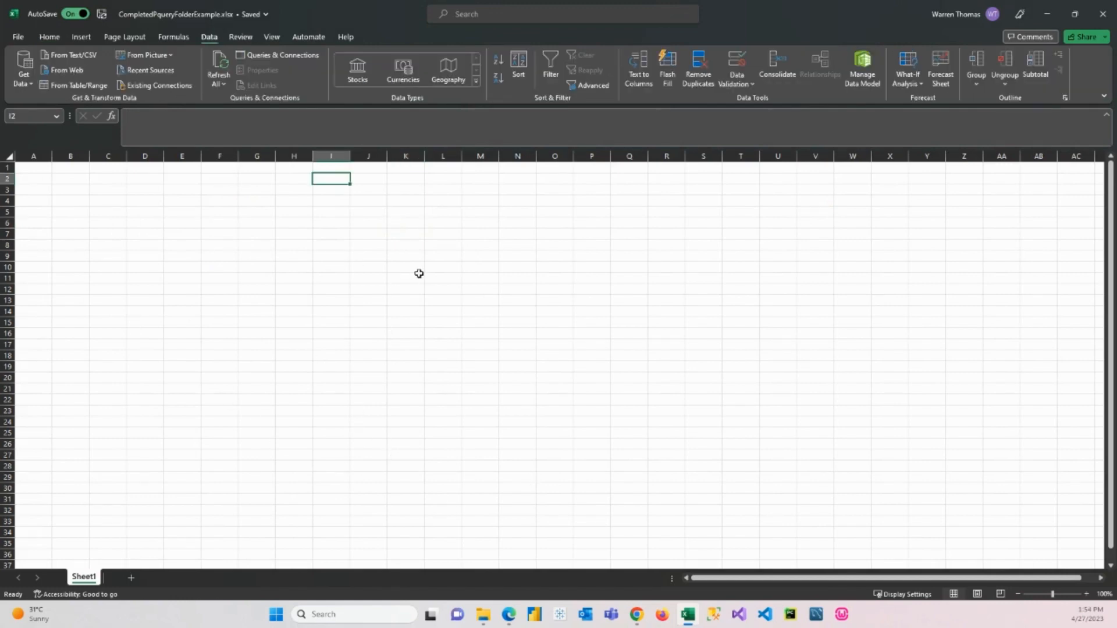
In CompletedPqueryFolderExample.xlsx, get data from a folder, choosing SalesDataFolderImport as the source.
click(24, 81)
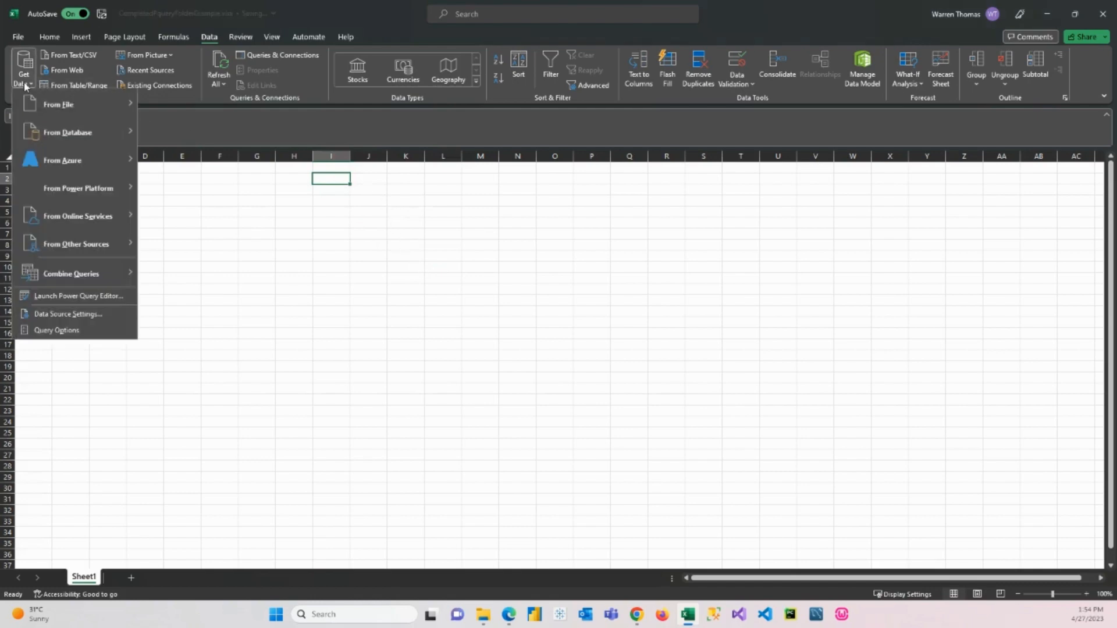
mouse_move(42, 106)
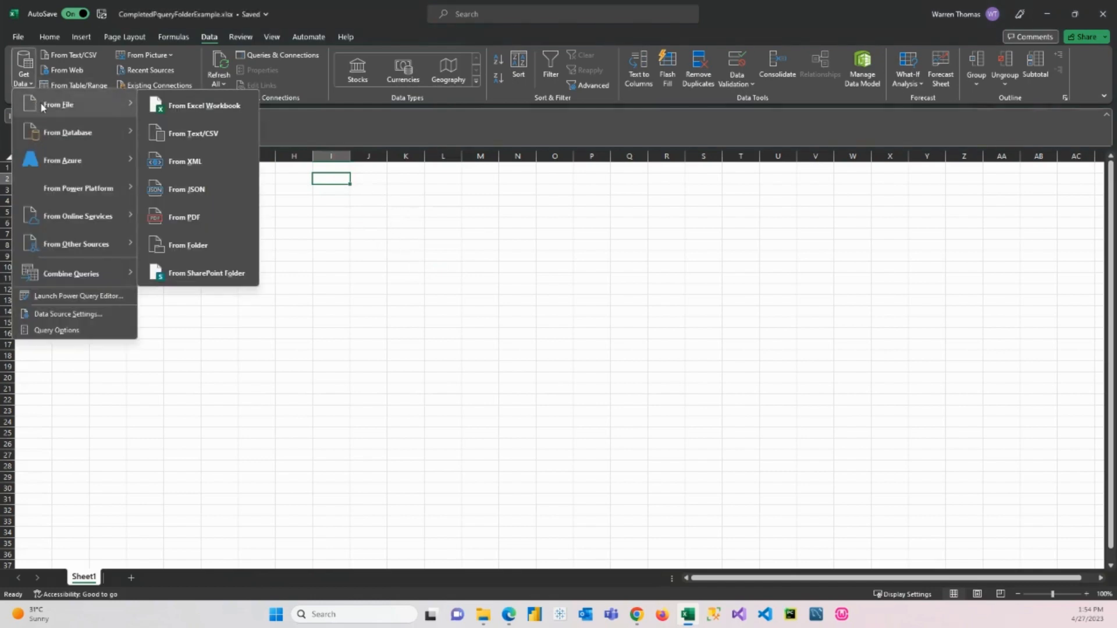
click(194, 248)
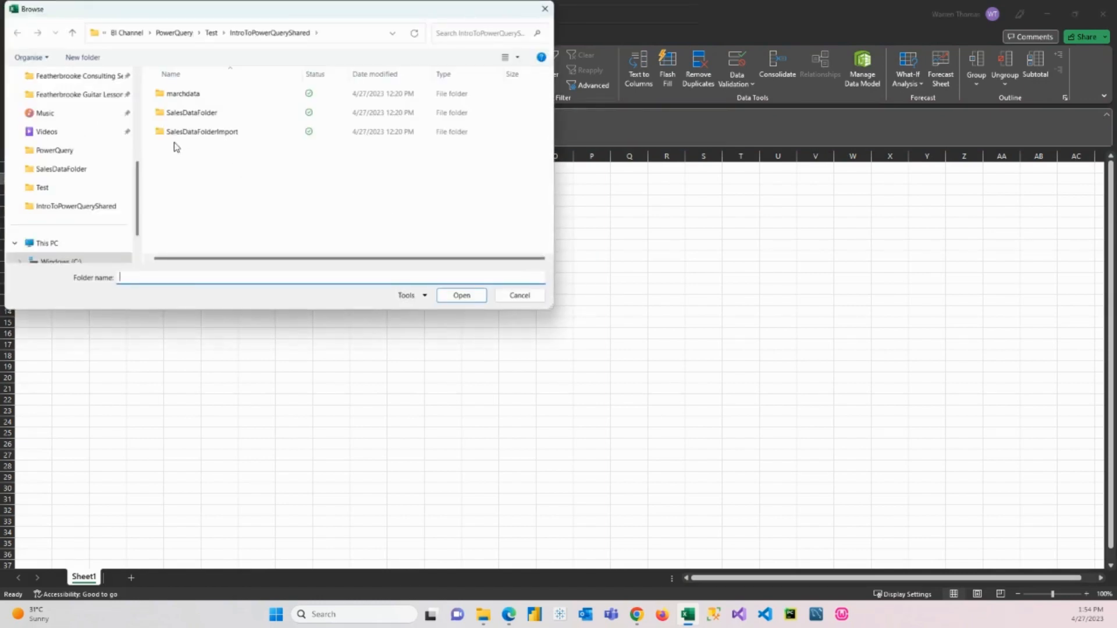
click(197, 134)
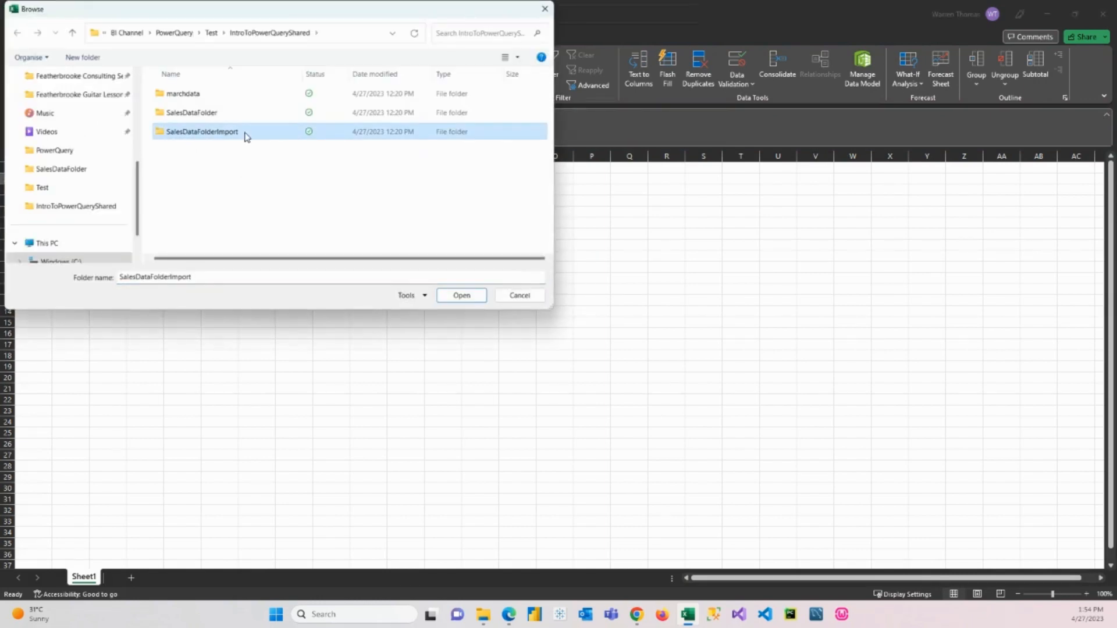
click(462, 297)
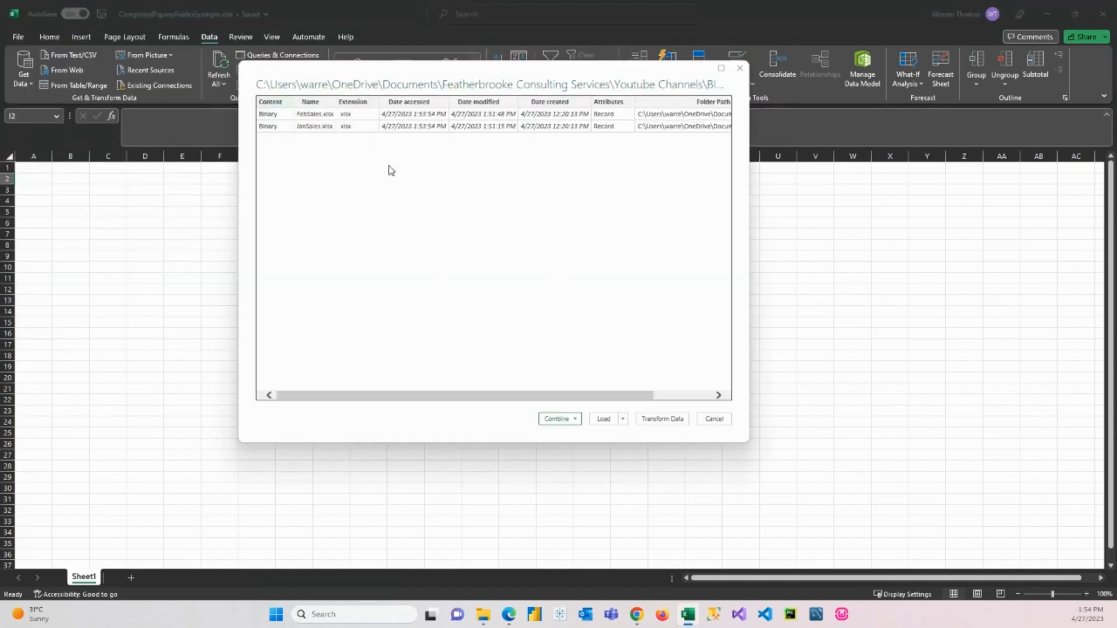
Choose Combine & Transform Data for the folder's files and preview the Sales sheet of the first file.
click(560, 420)
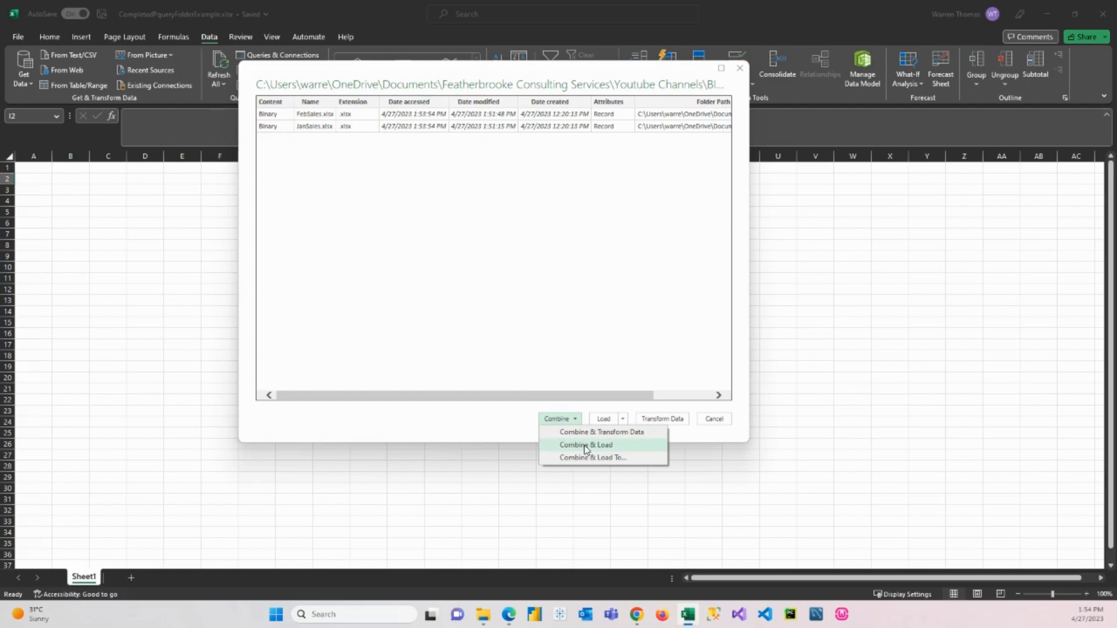
click(611, 434)
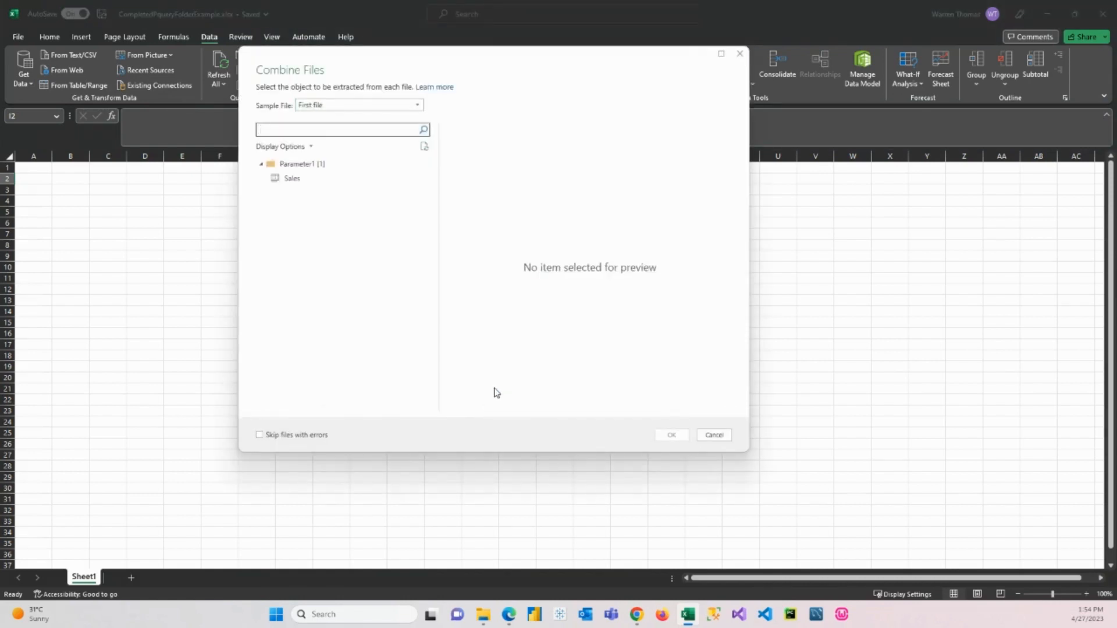
click(291, 179)
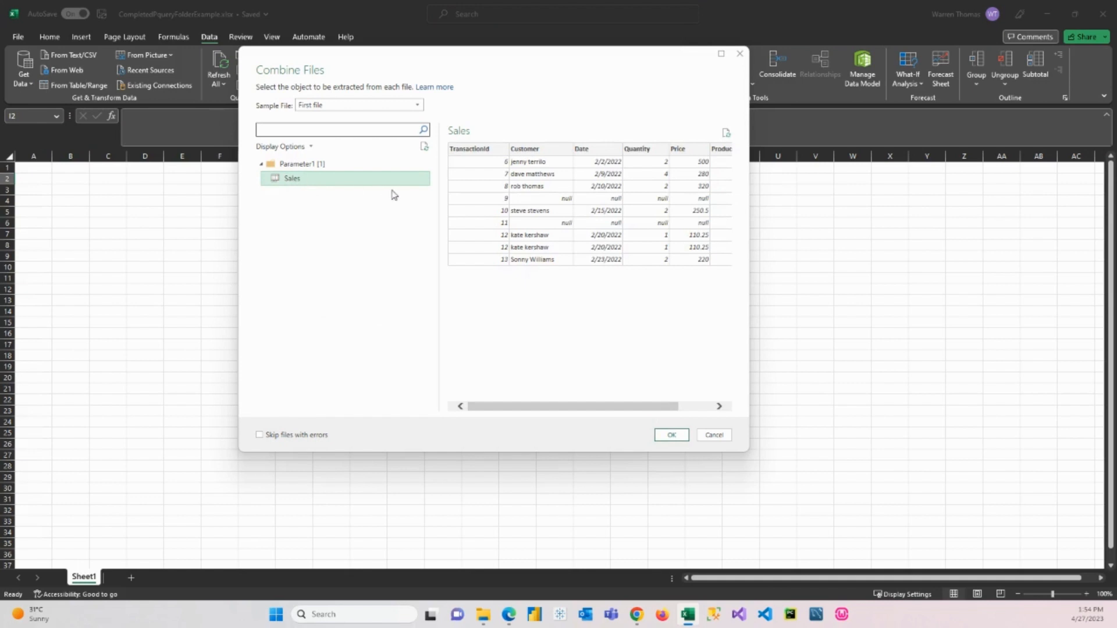
Set JanSales.xlsx as the sample file and combine the files using their Sales sheet.
click(345, 110)
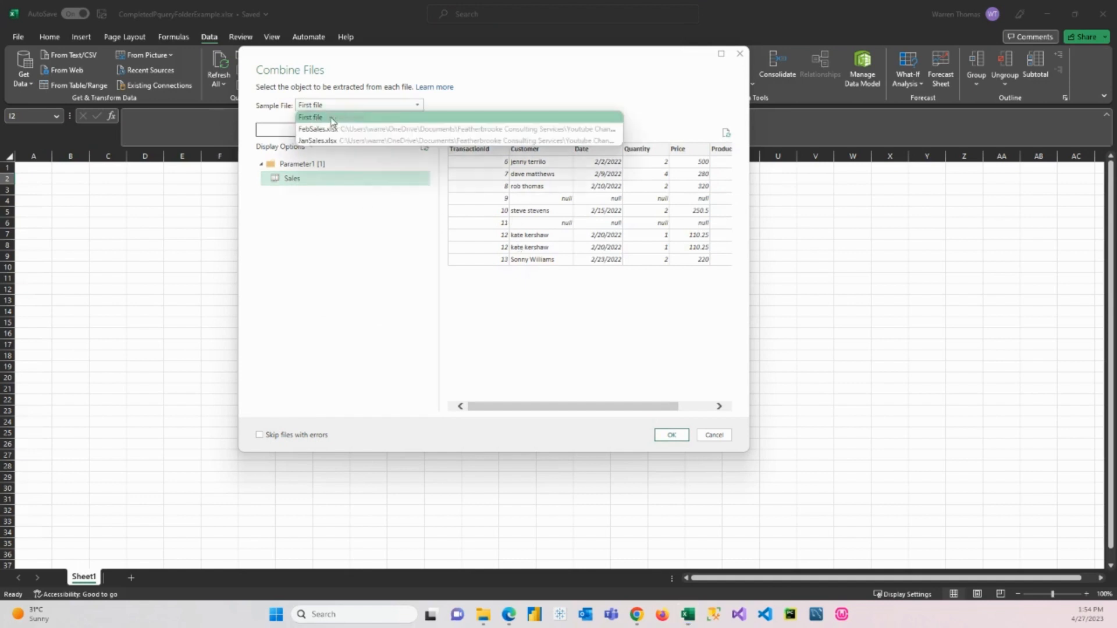
click(527, 107)
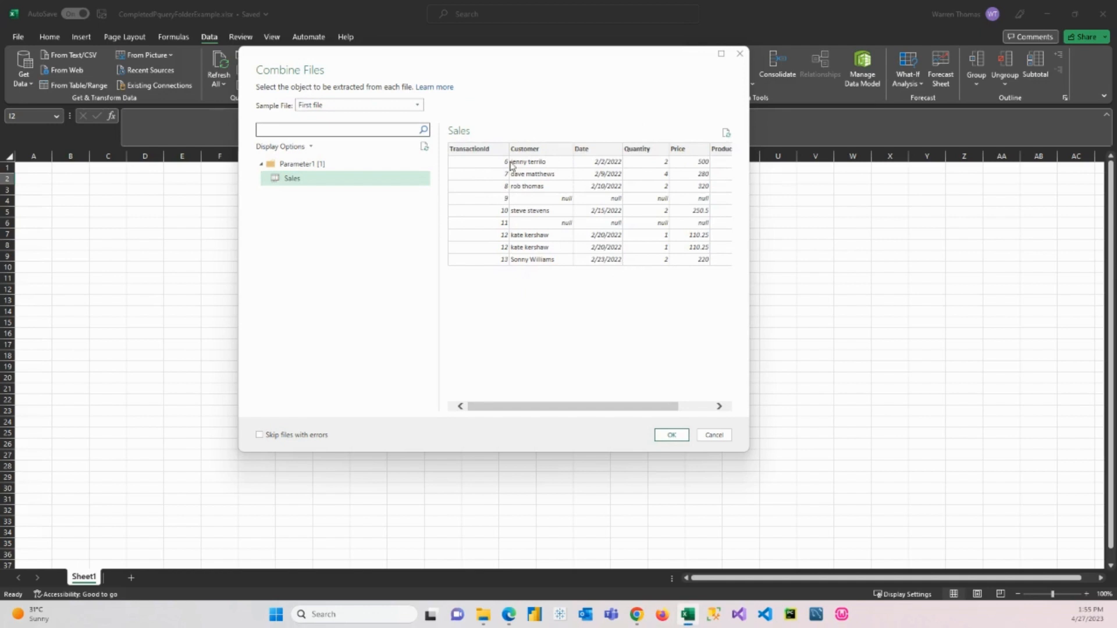
click(412, 106)
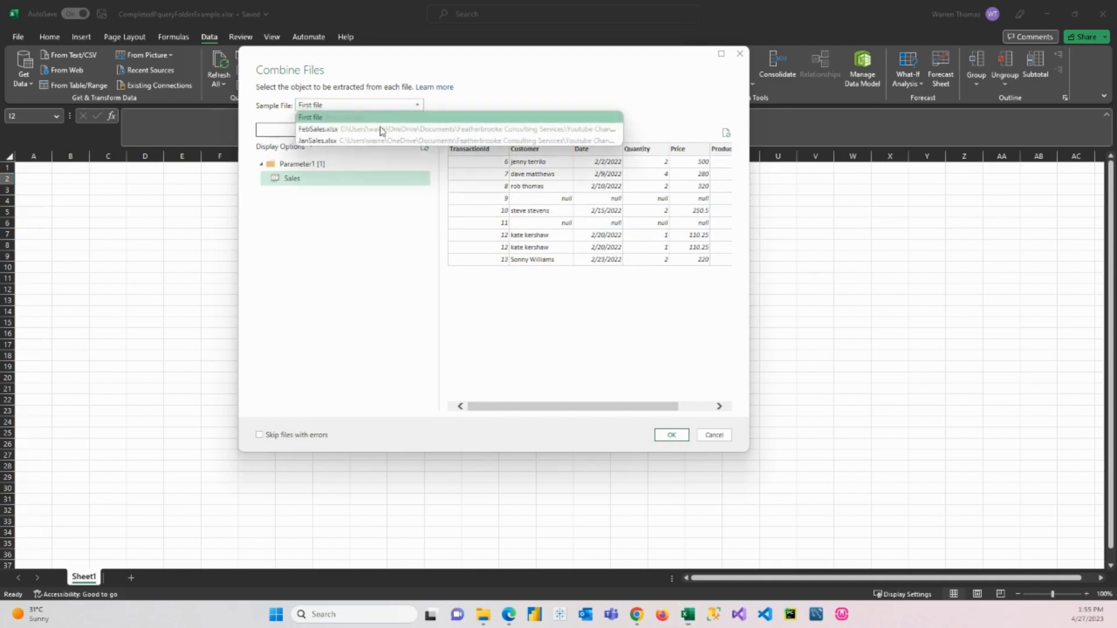
click(342, 140)
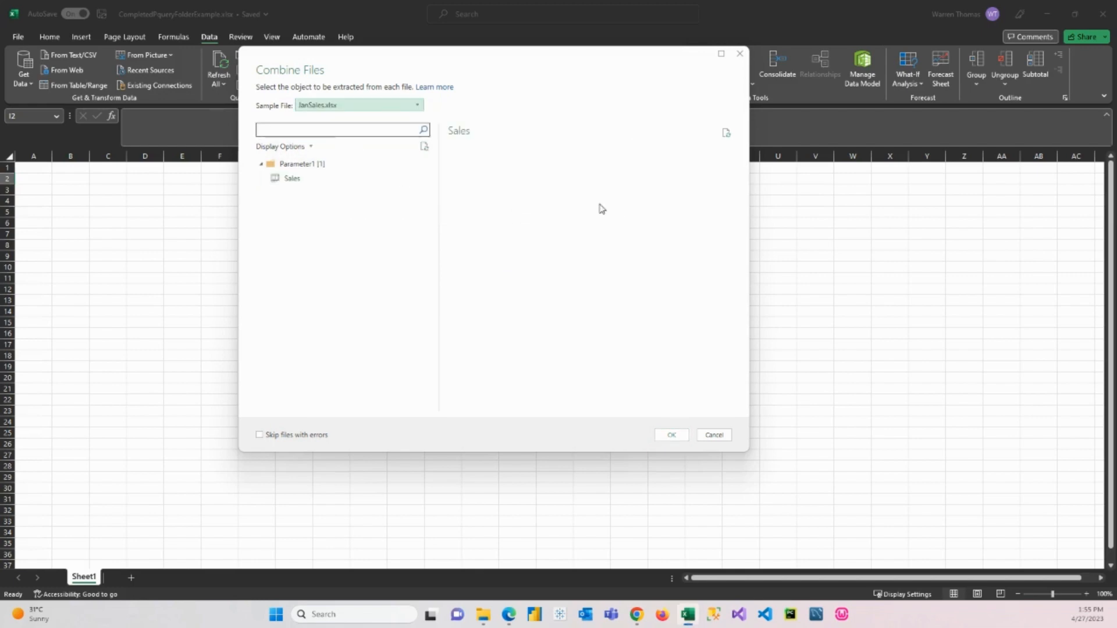
click(290, 183)
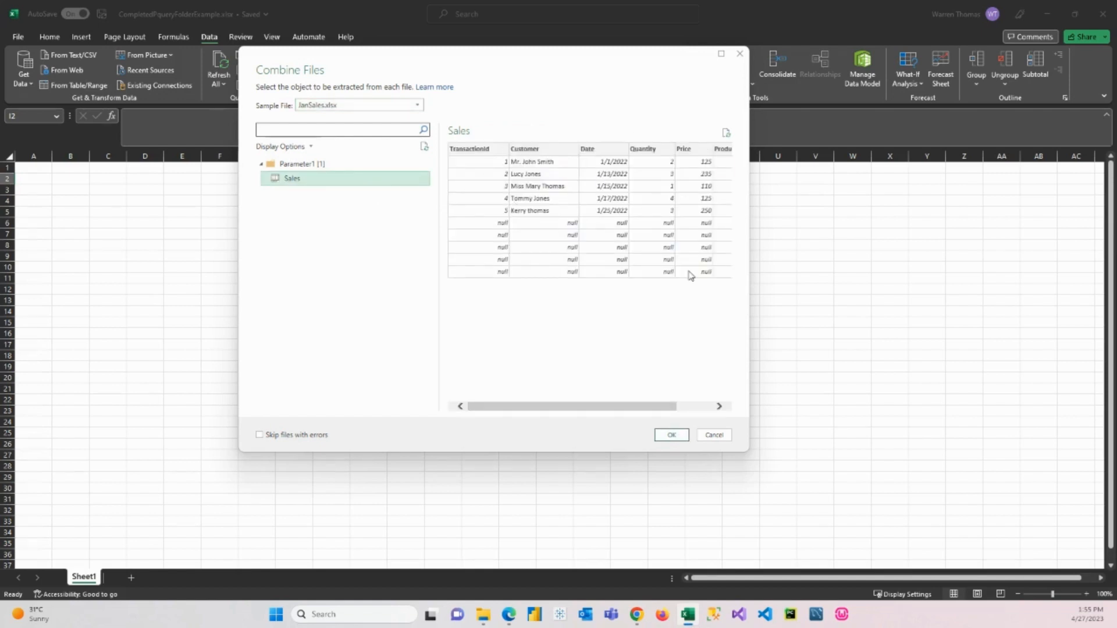
click(677, 433)
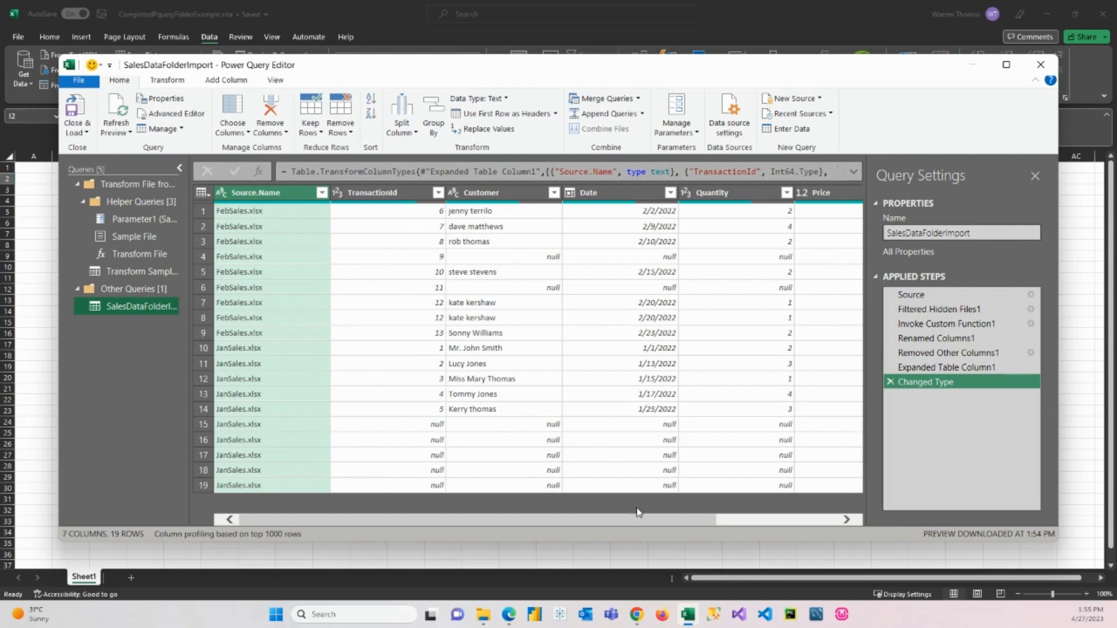
Remove the Source.Name column from the SalesDataFolderImport query.
drag(676, 523, 508, 521)
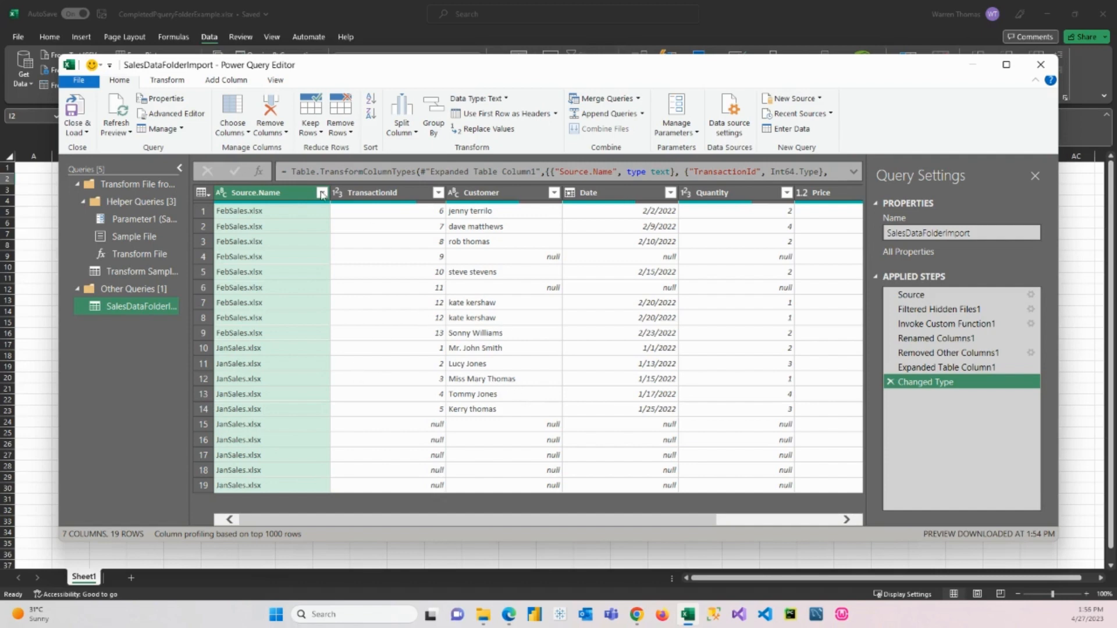
right_click(262, 197)
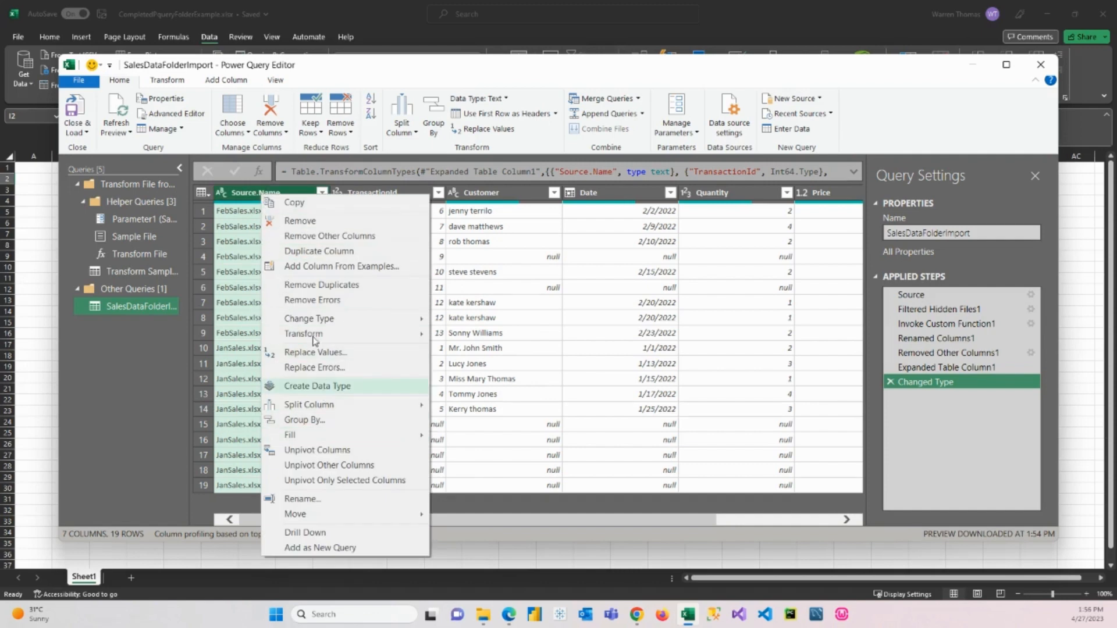
click(303, 223)
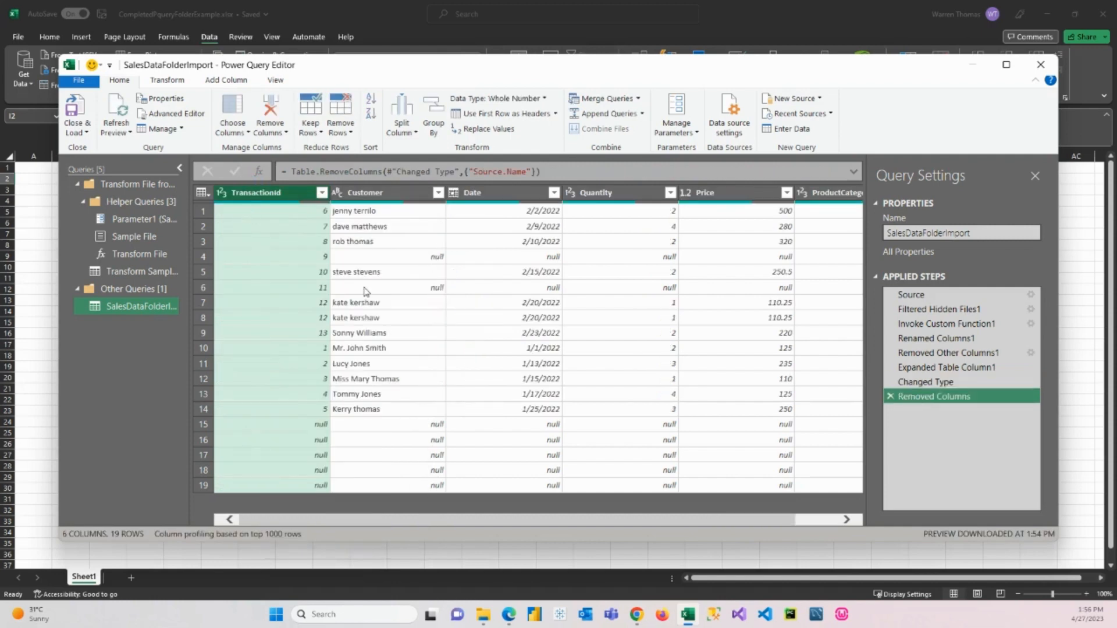
Filter the null values out of the TransactionId column.
click(321, 193)
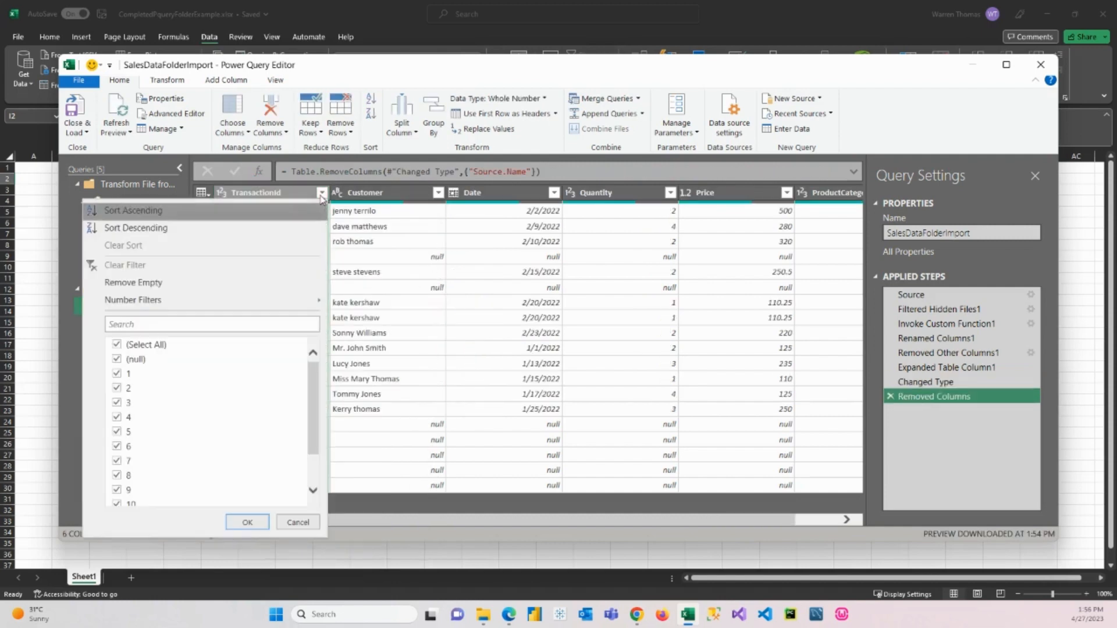
click(119, 360)
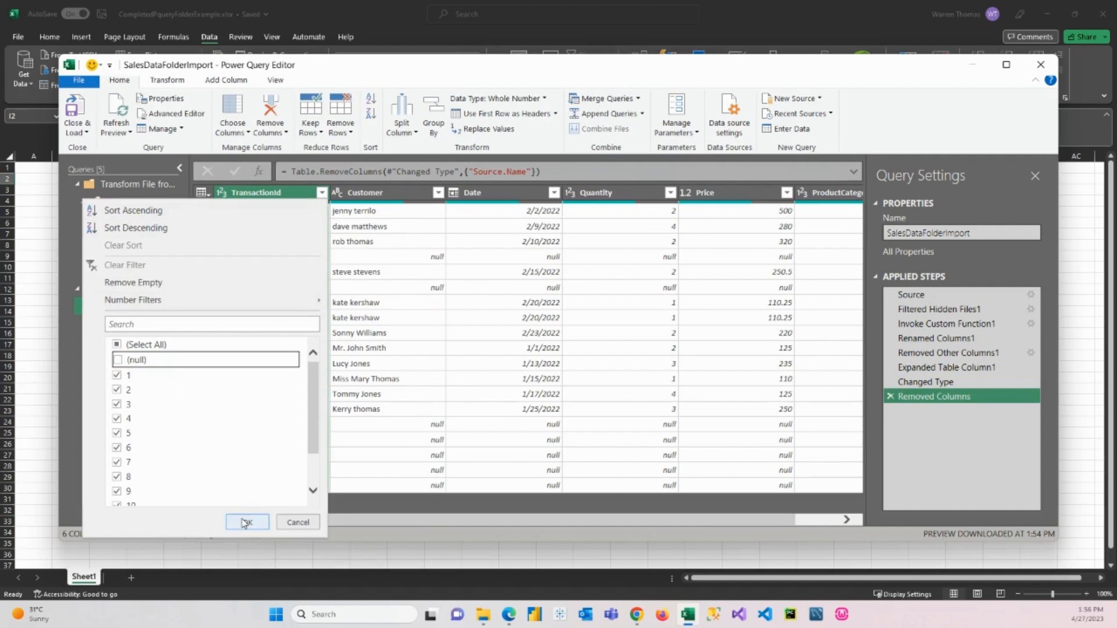
click(244, 522)
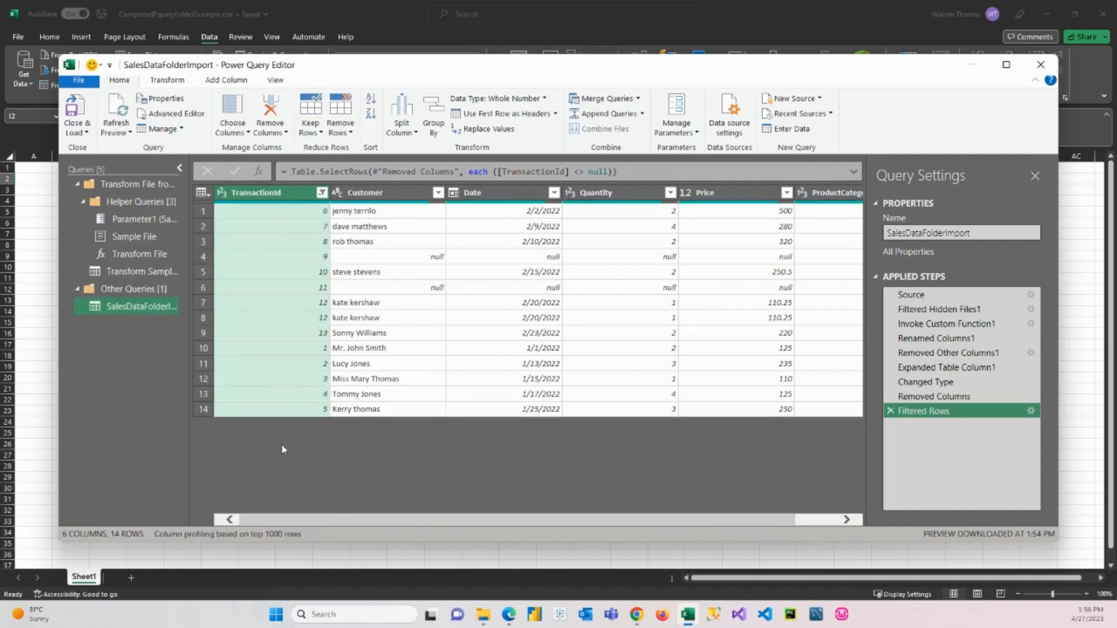
Sort the query by TransactionId in ascending order and remove the rows with duplicate TransactionId values.
right_click(285, 196)
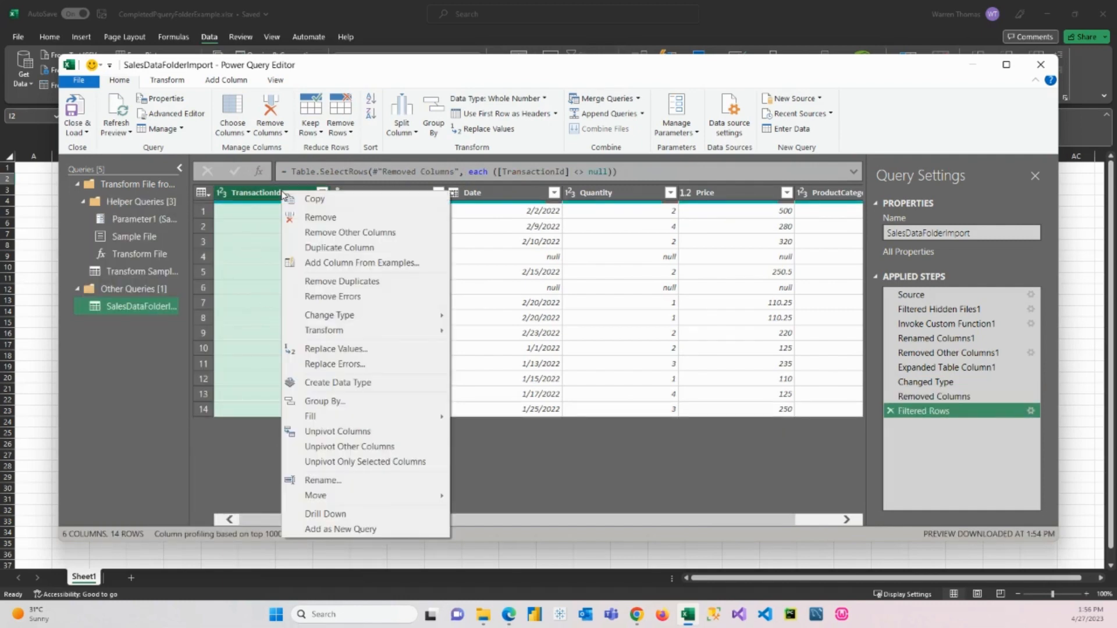
click(254, 196)
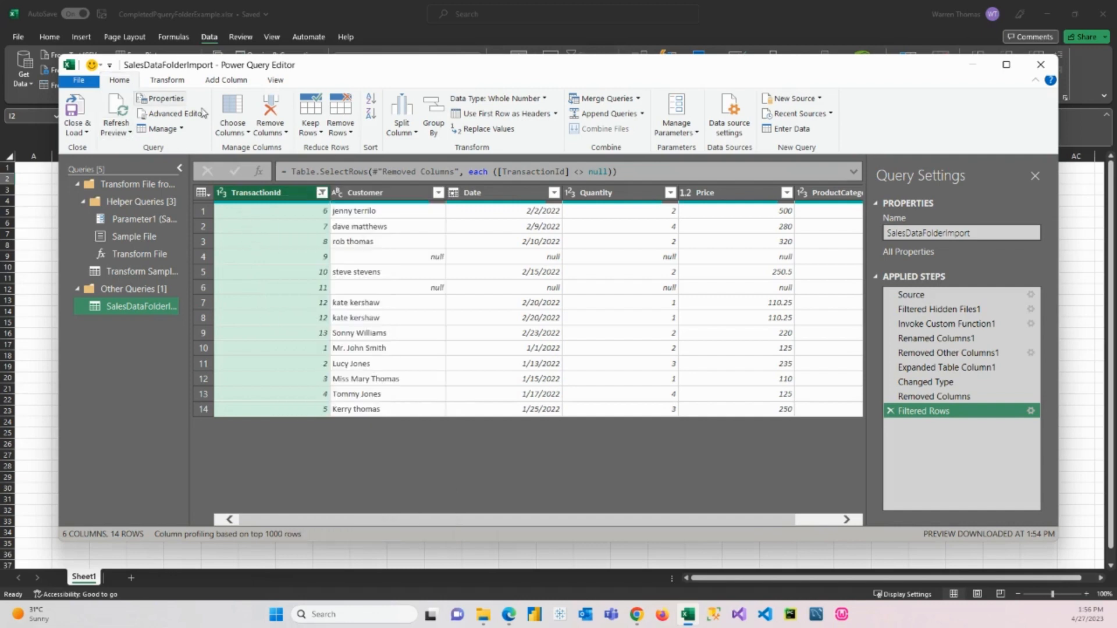
click(368, 99)
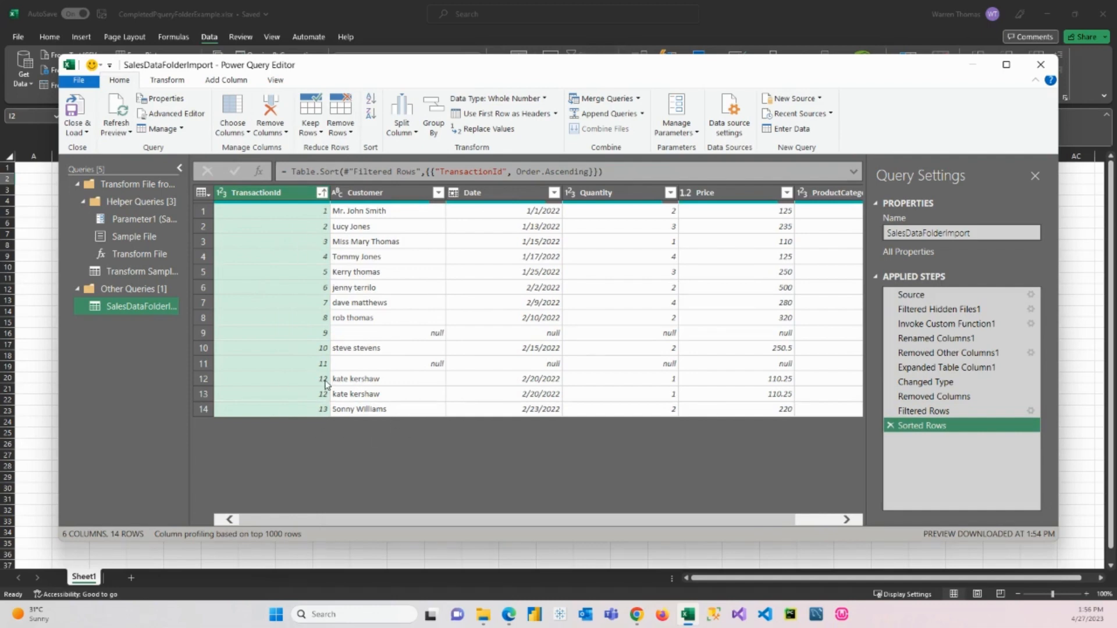
right_click(297, 196)
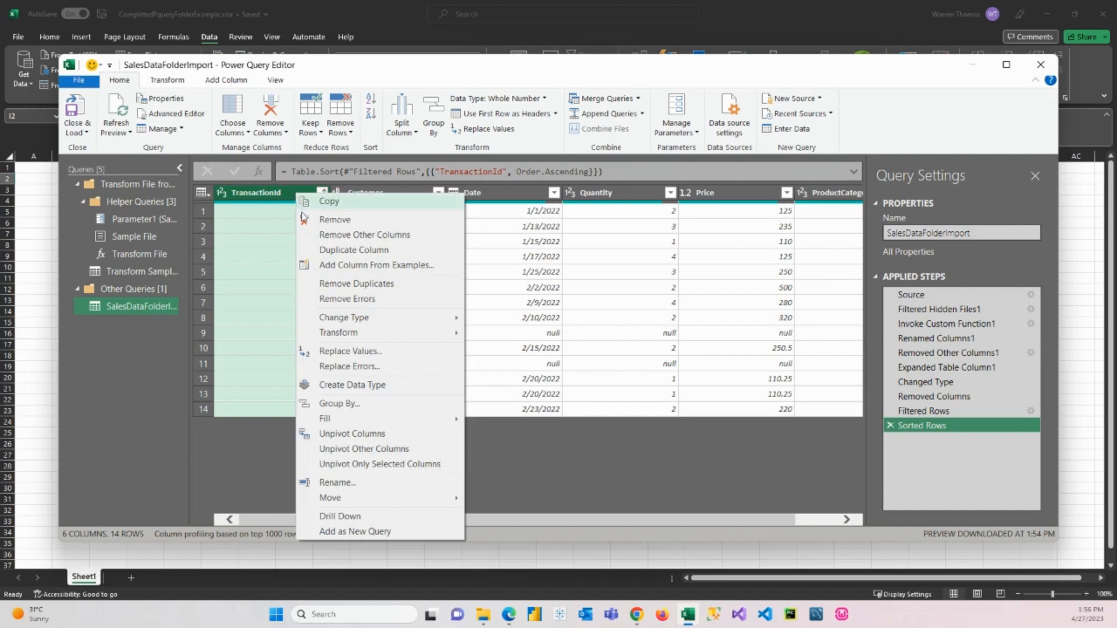
click(344, 285)
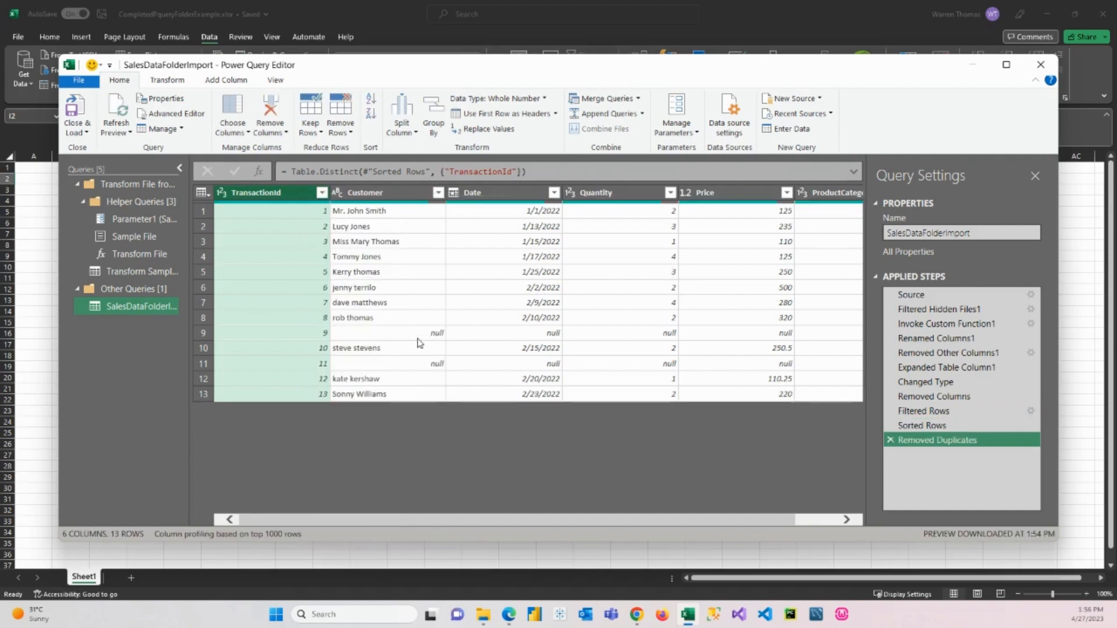
Filter the null values out of the Customer column.
click(438, 192)
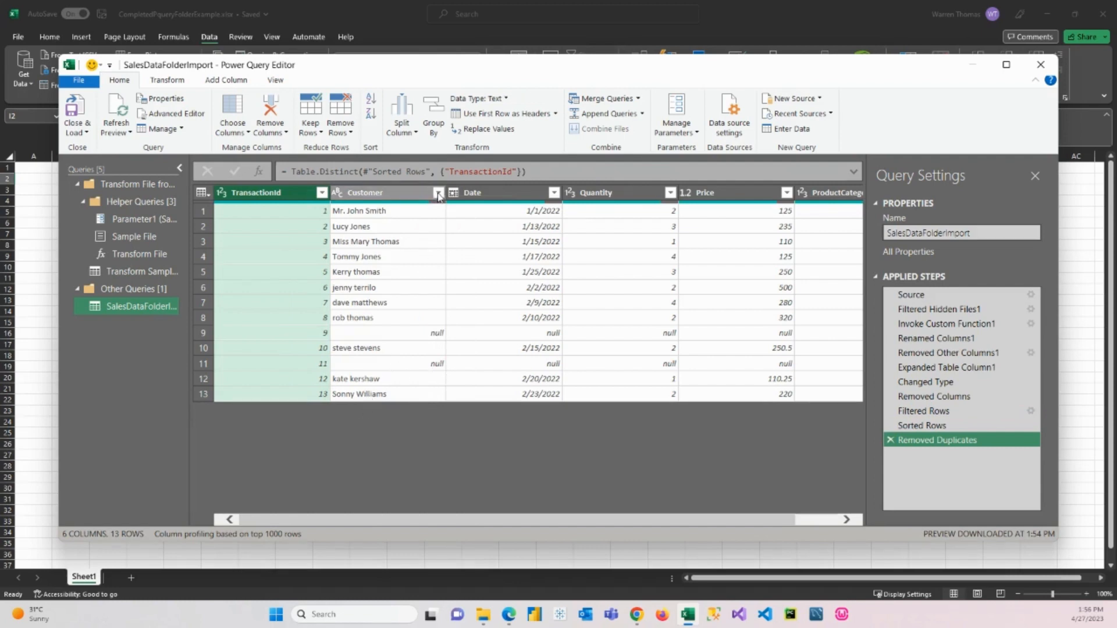
click(233, 354)
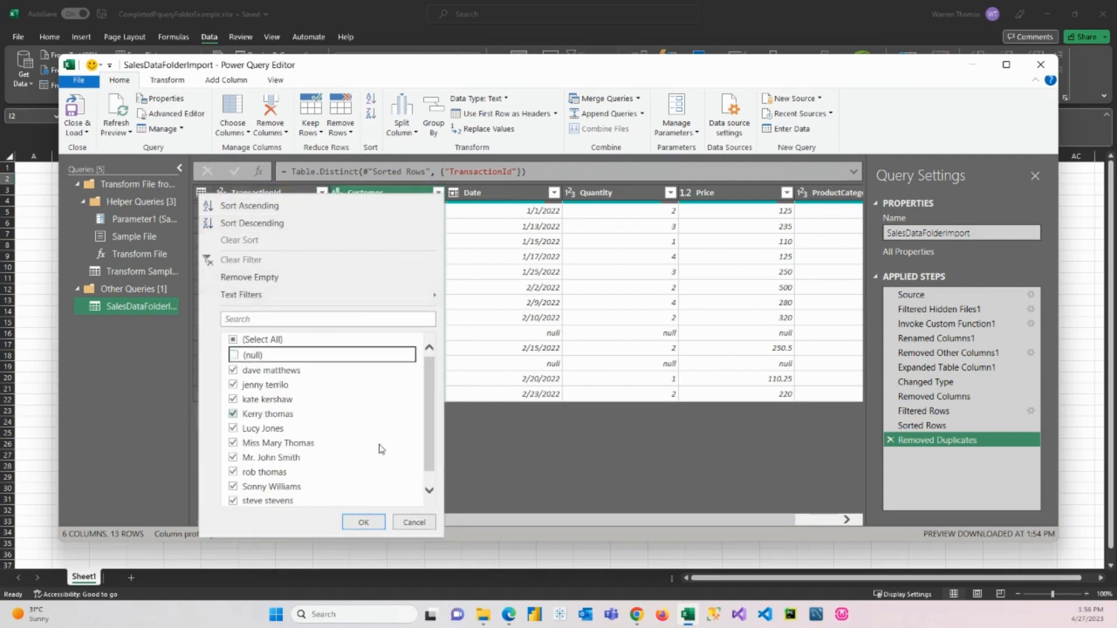
click(363, 521)
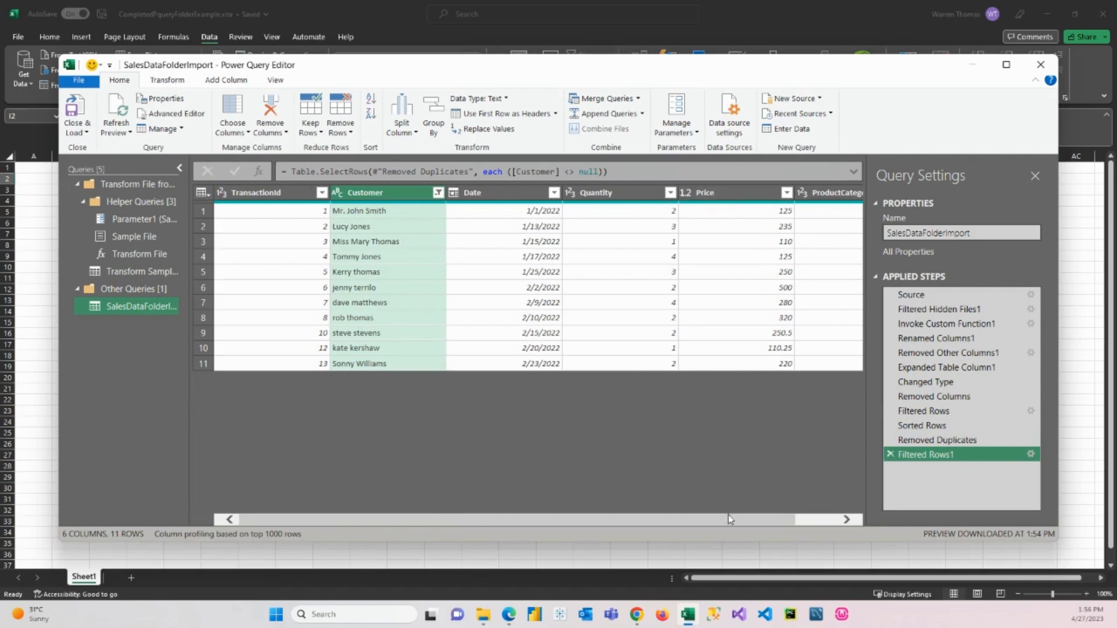
Add a custom column named Total Sales with the formula [Quantity] * [Price].
scroll(722, 528, right, 2)
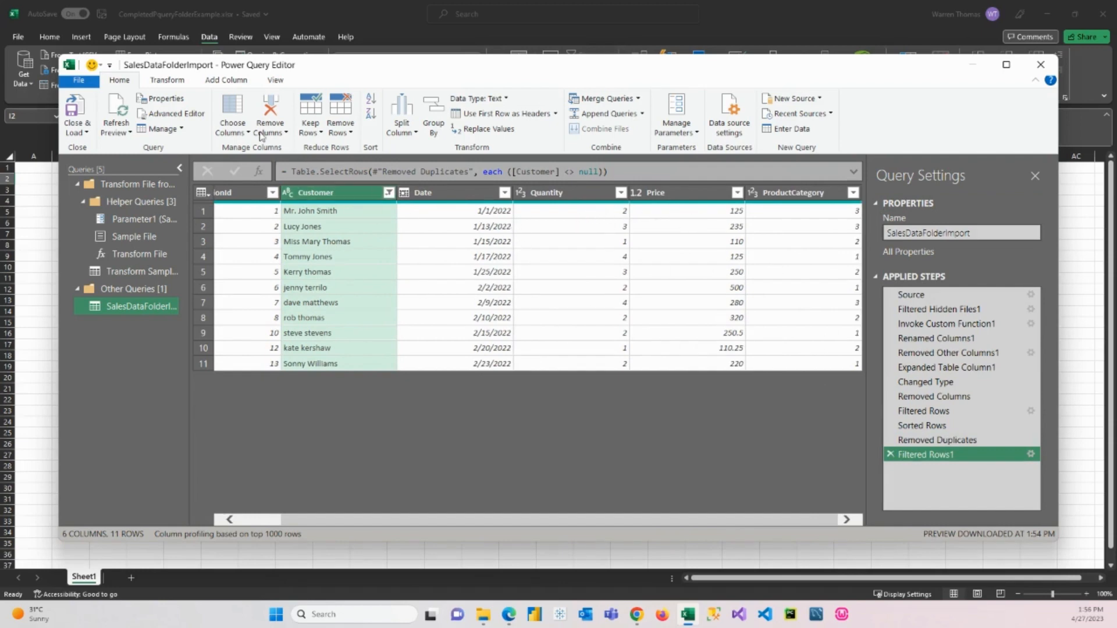
click(228, 81)
click(145, 118)
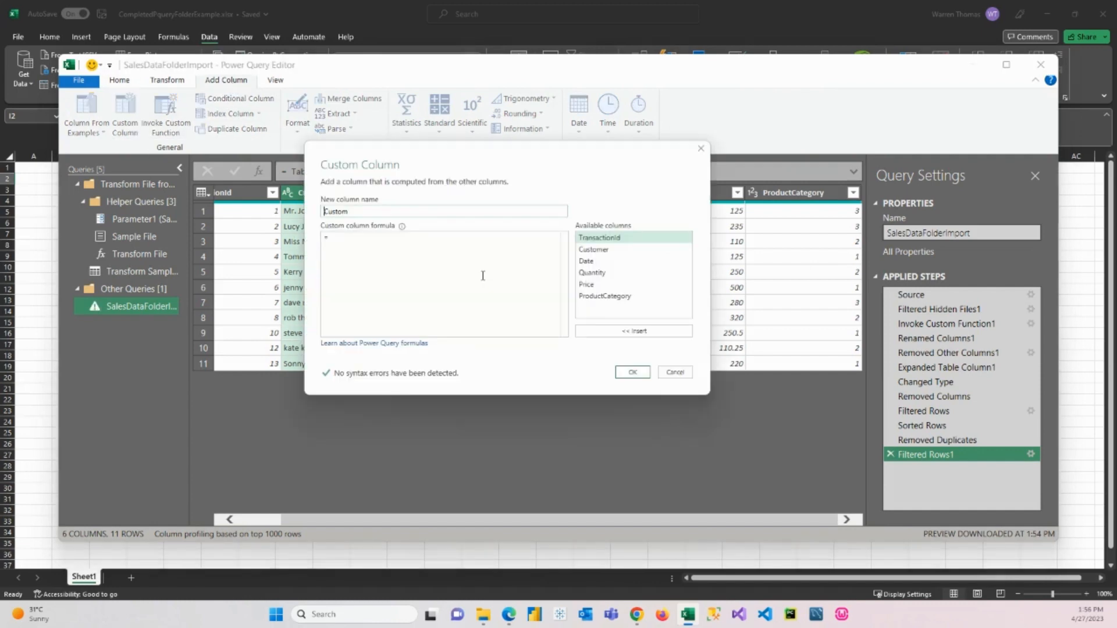
drag(367, 214, 321, 212)
text(Total Sales)
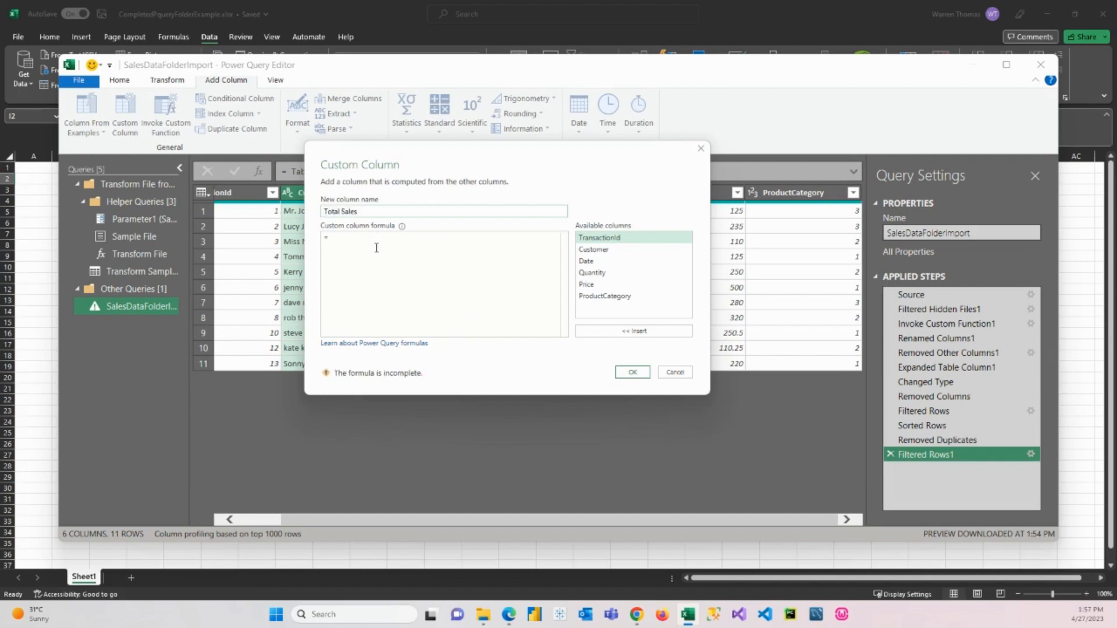
click(376, 248)
click(591, 272)
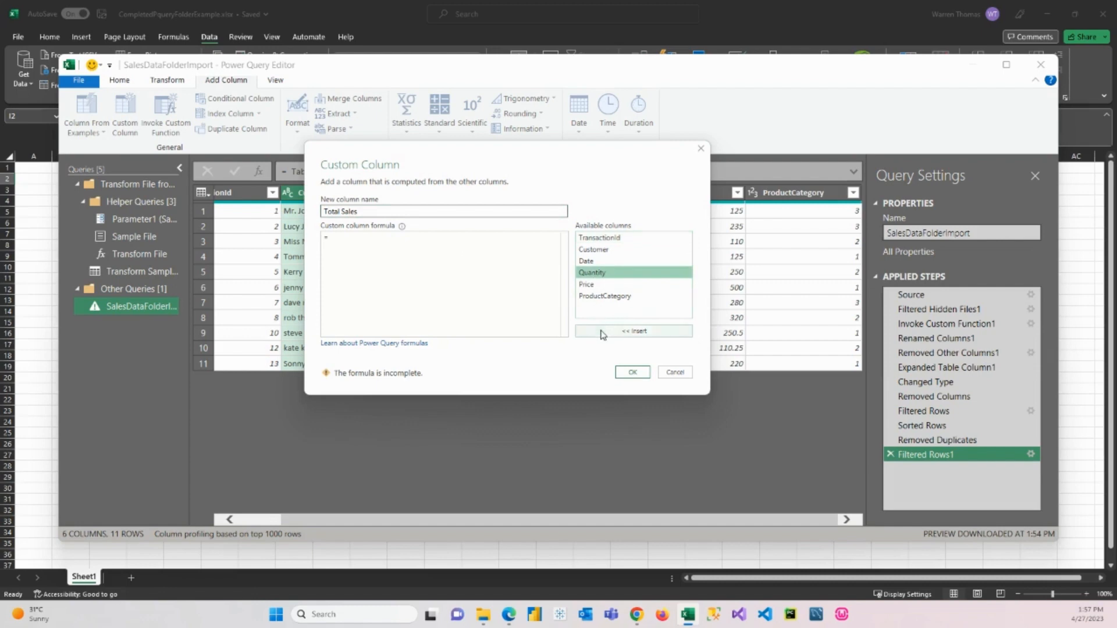
click(638, 330)
text(*)
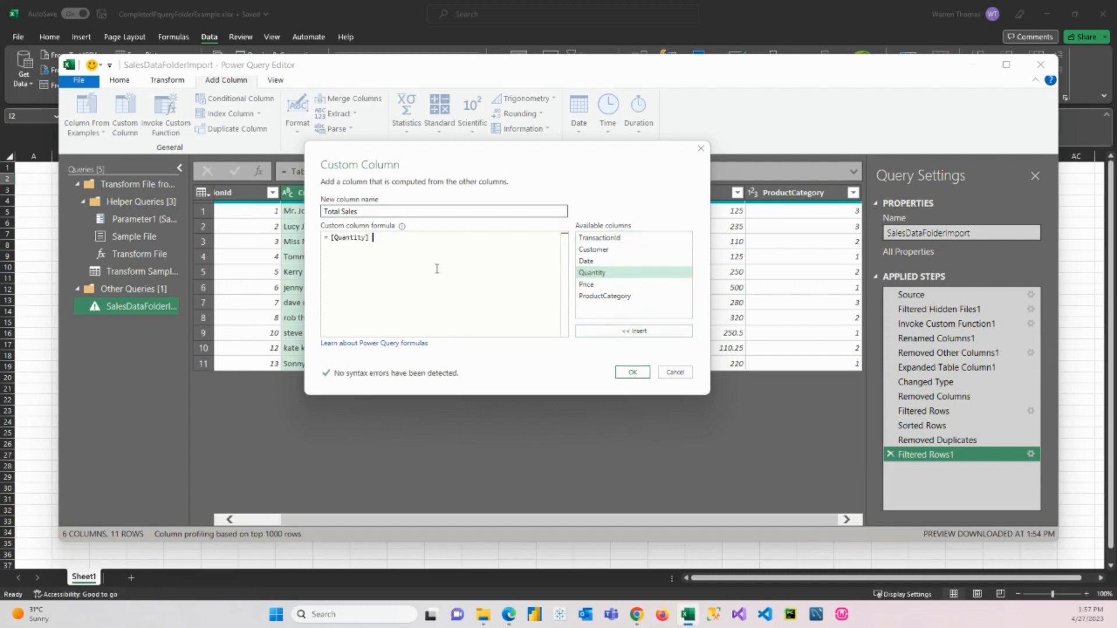
click(604, 284)
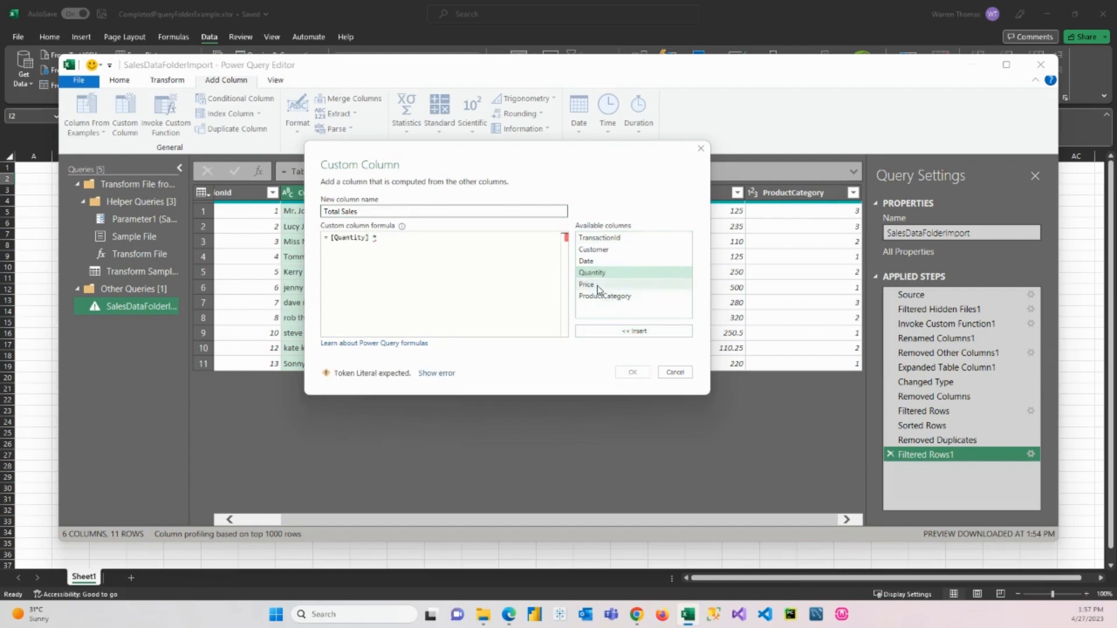
click(631, 330)
click(632, 373)
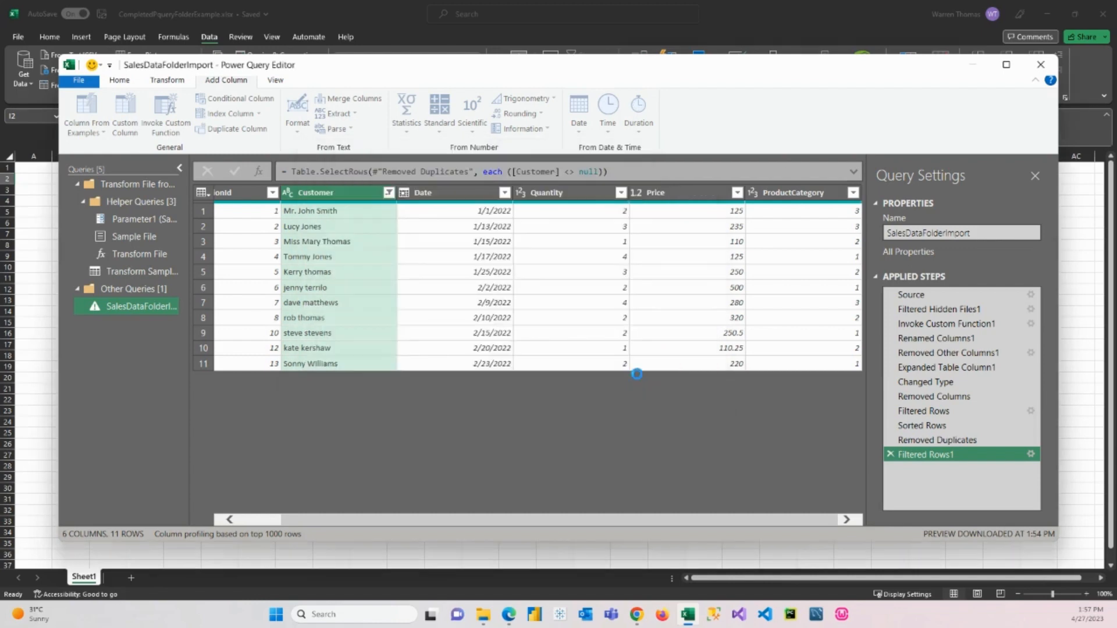
Set the data type of the Total Sales column to Decimal Number.
right_click(792, 193)
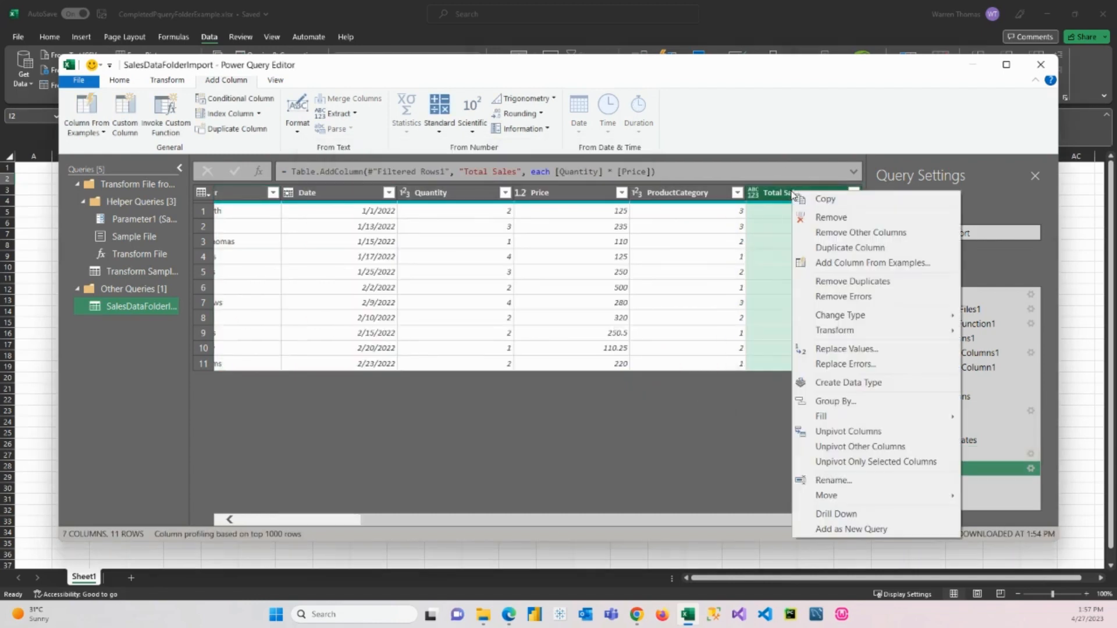
mouse_move(829, 315)
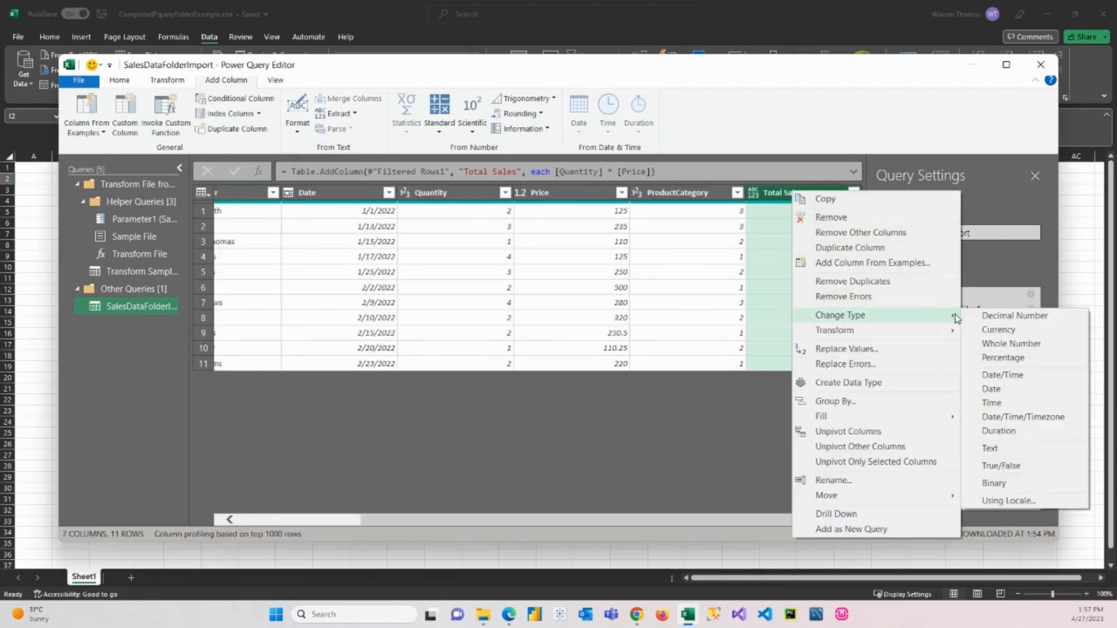
click(1013, 315)
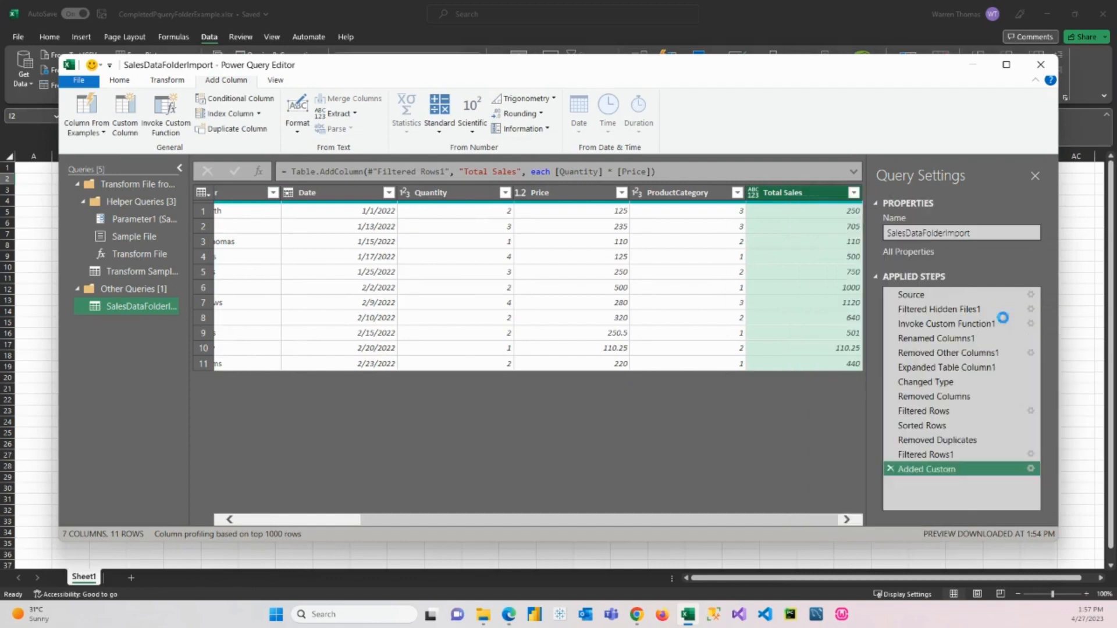
Change the Total Sales column's data type to Currency, replacing the current type conversion.
right_click(801, 196)
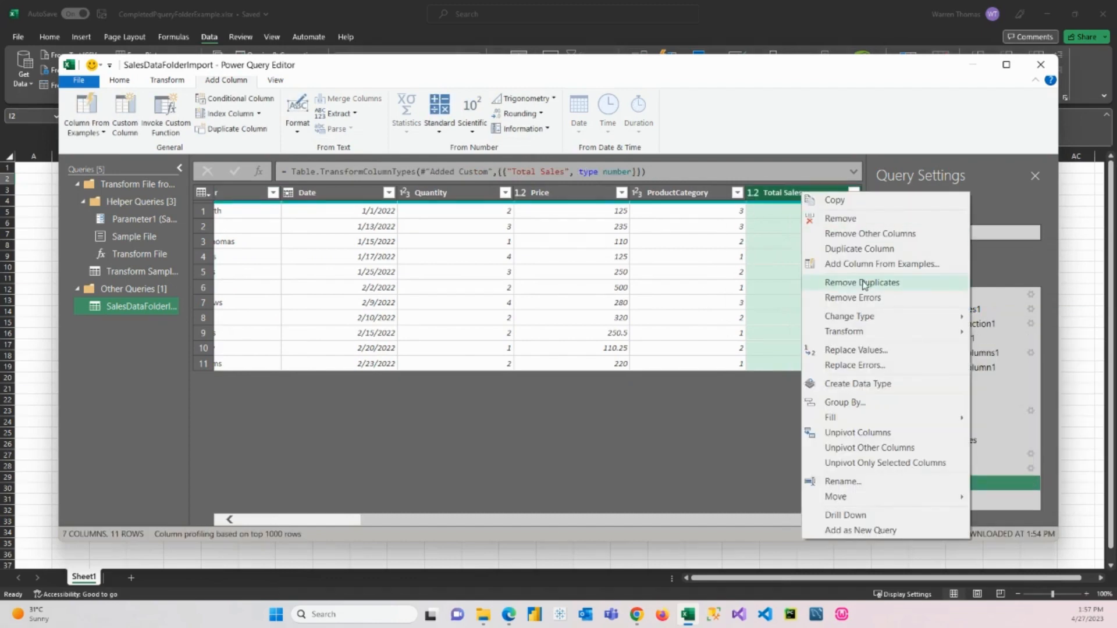
mouse_move(916, 321)
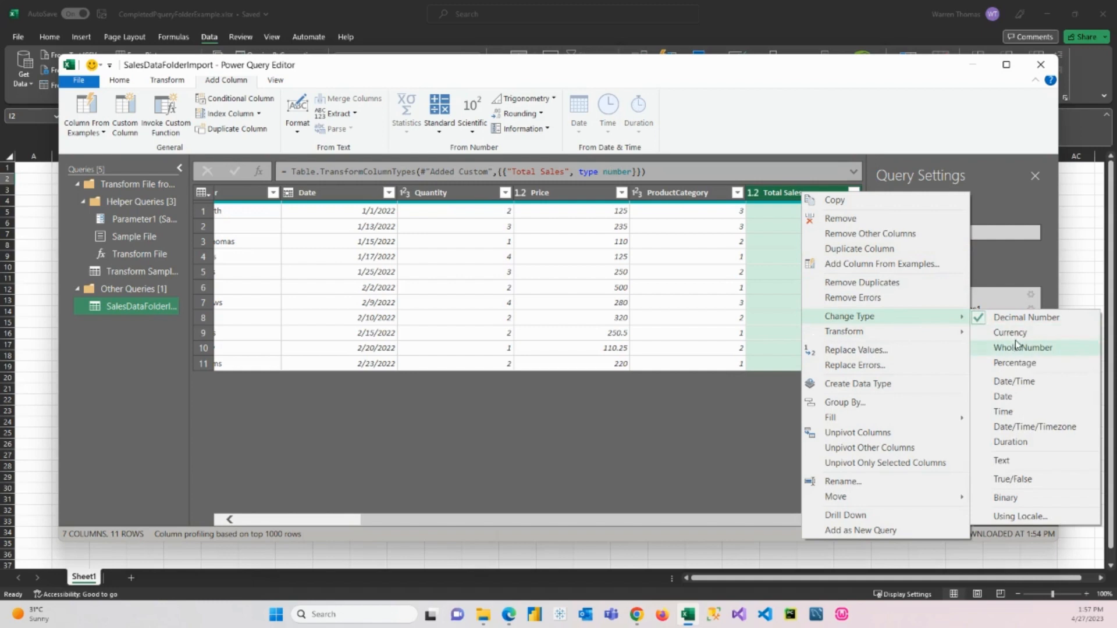
click(1016, 346)
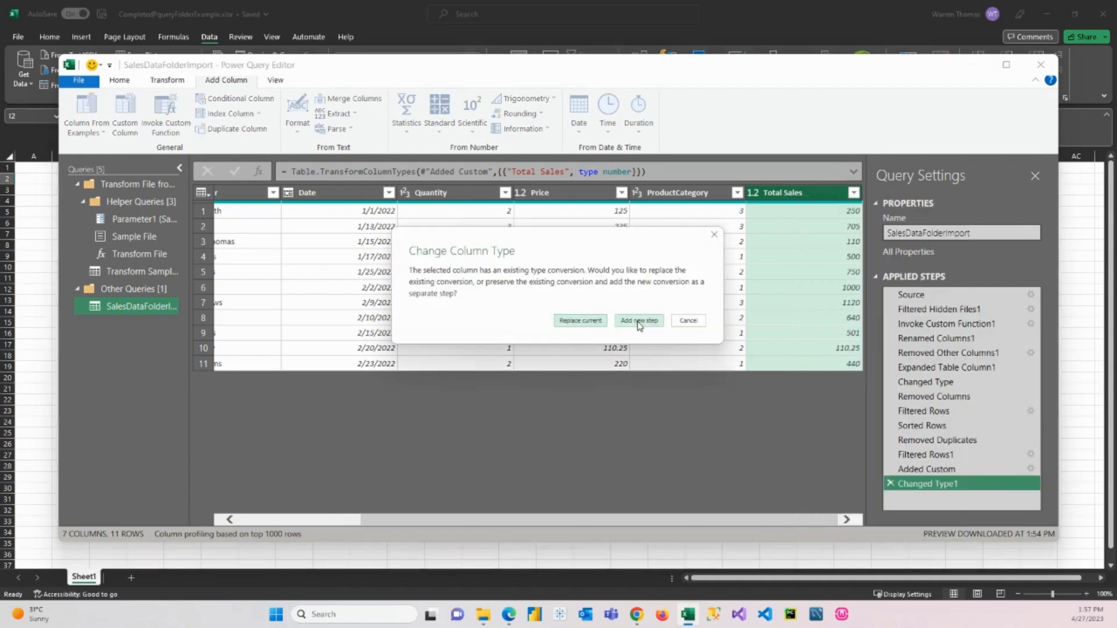
click(582, 322)
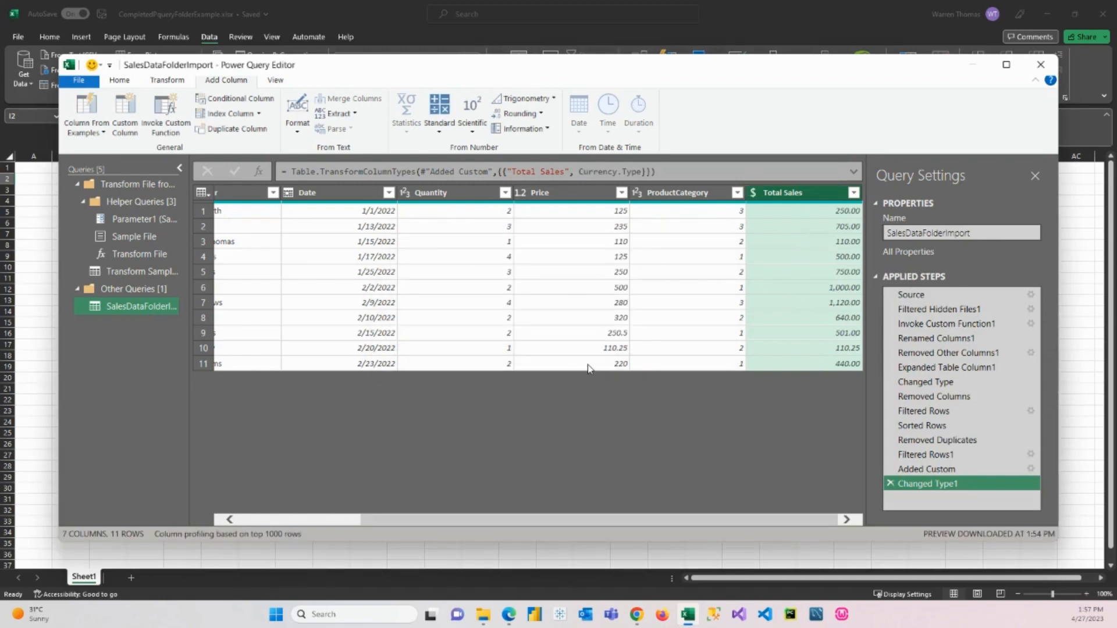
Close the query editor and load the cleaned SalesDataFolderImport query into the workbook.
drag(573, 522, 403, 417)
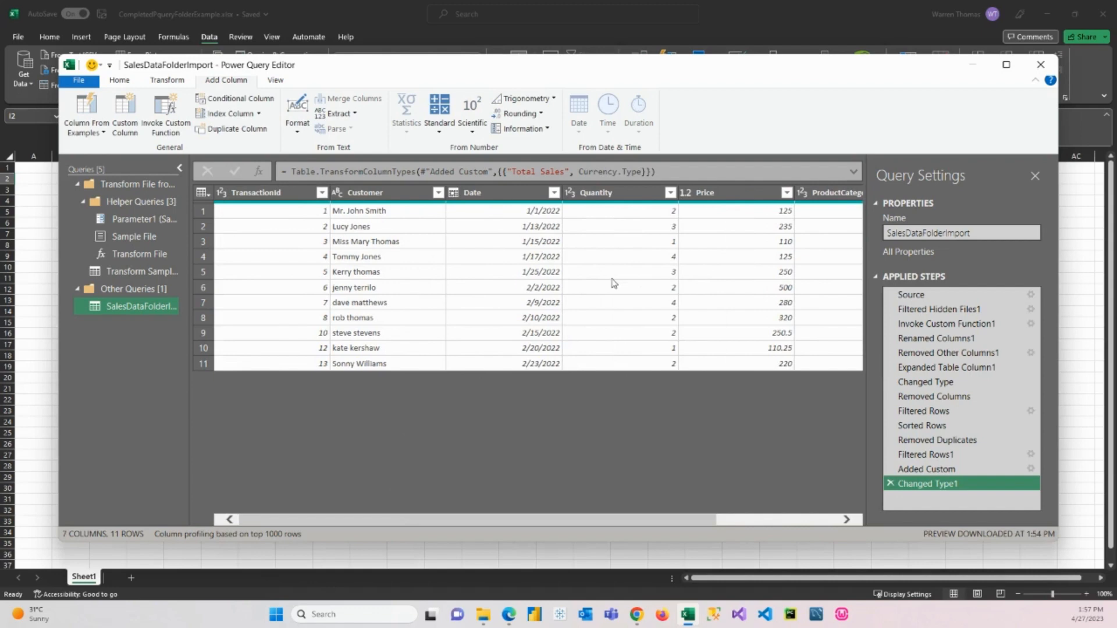
click(118, 81)
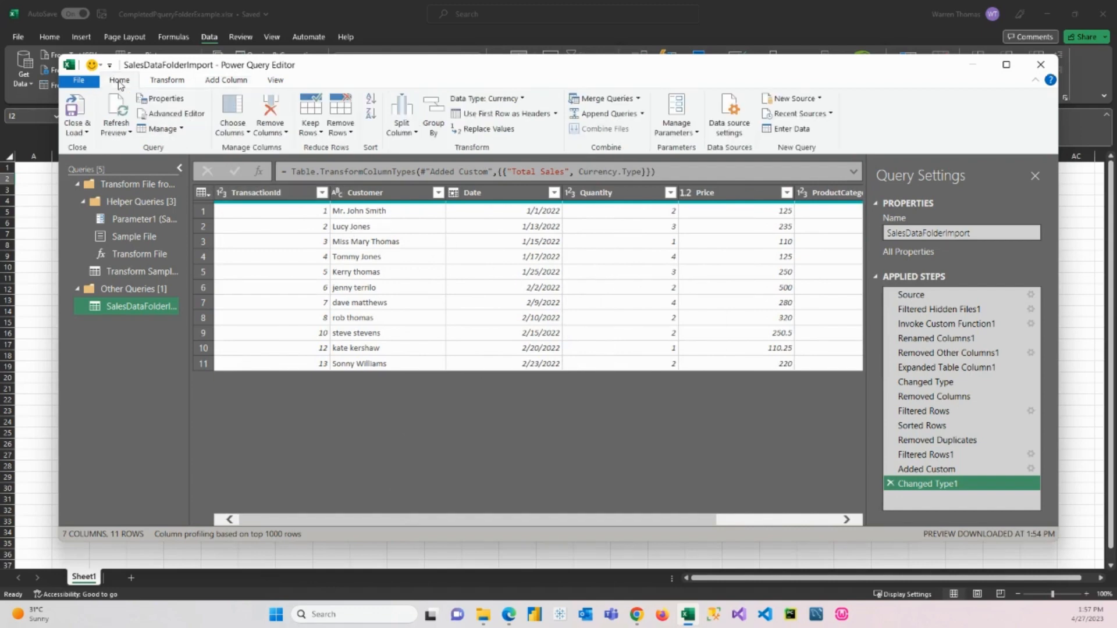
click(85, 110)
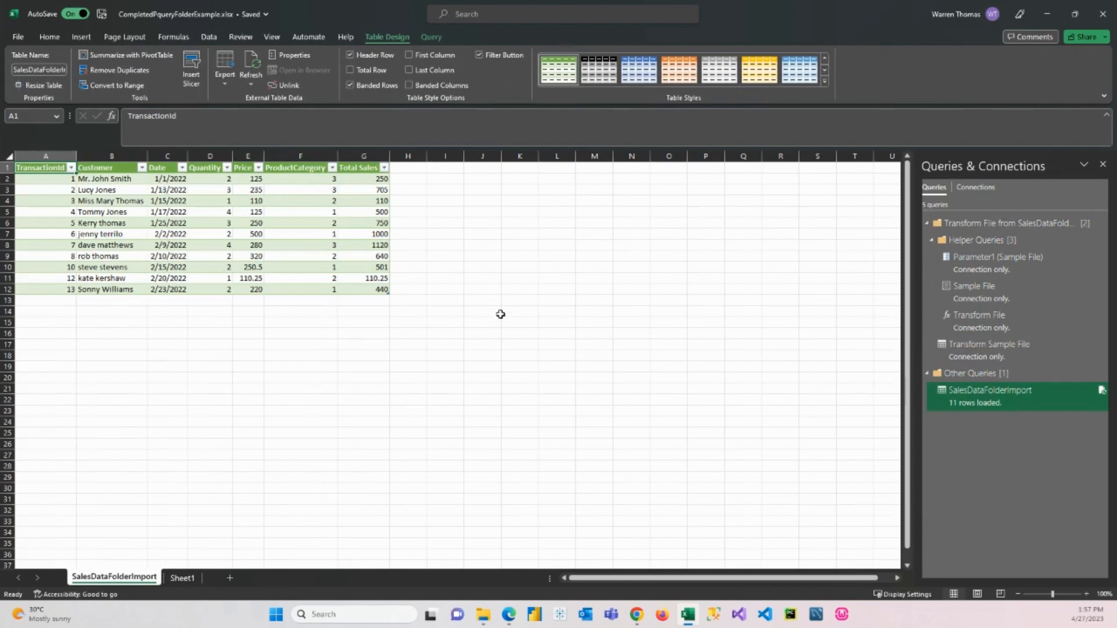
click(487, 289)
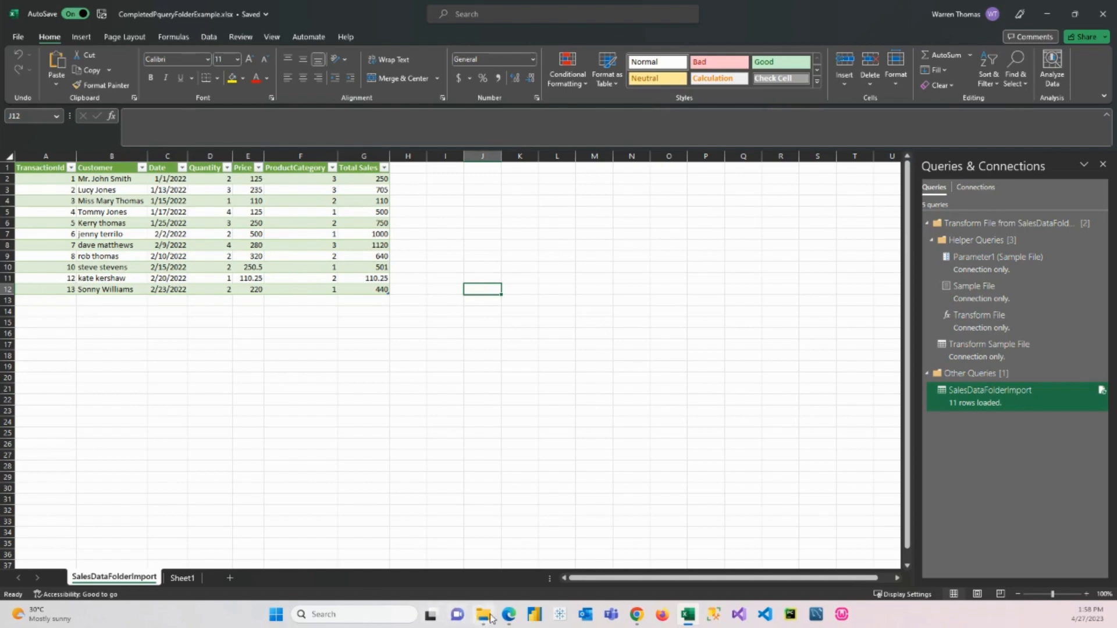
Switch to File Explorer and open MarSales.xlsx from the marchdata folder inside IntroToPowerQueryShared.
mouse_move(487, 619)
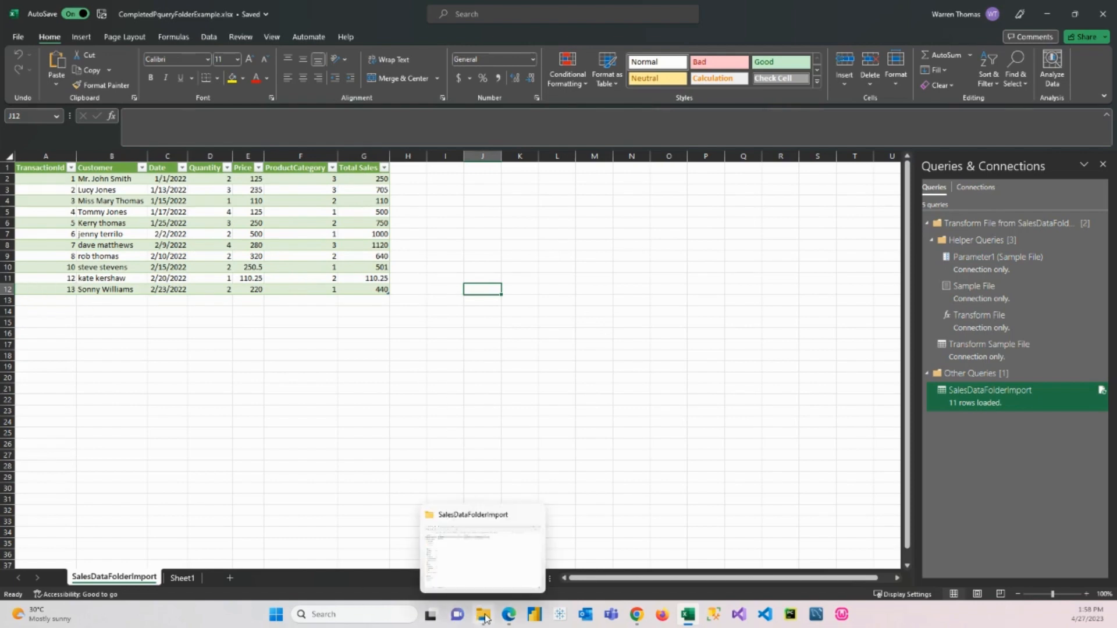
click(486, 618)
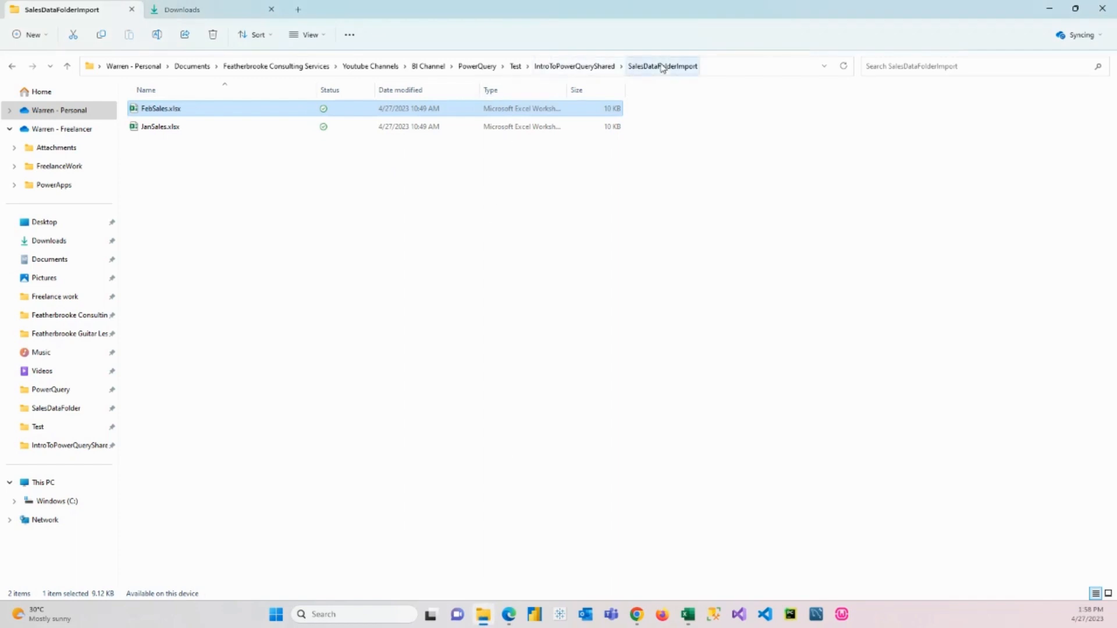
click(574, 66)
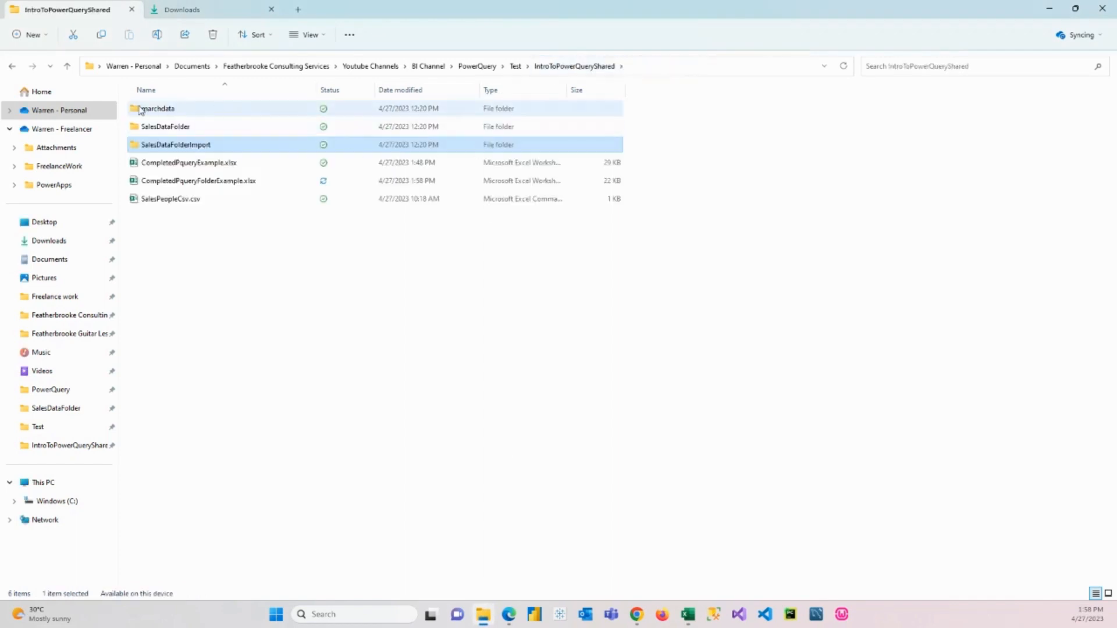
double_click(168, 110)
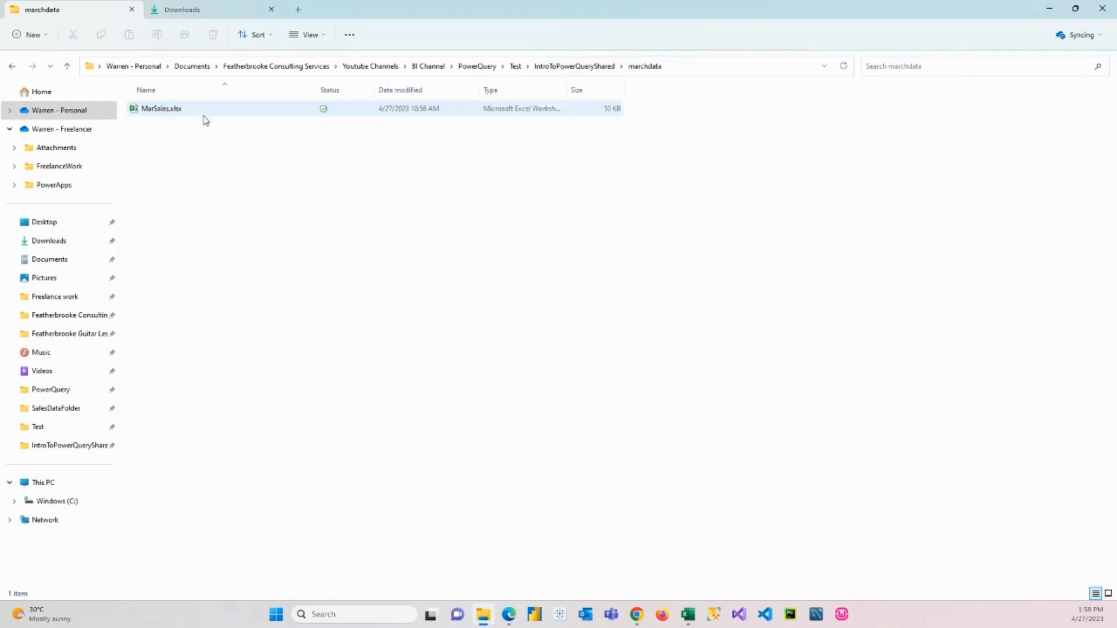
double_click(157, 109)
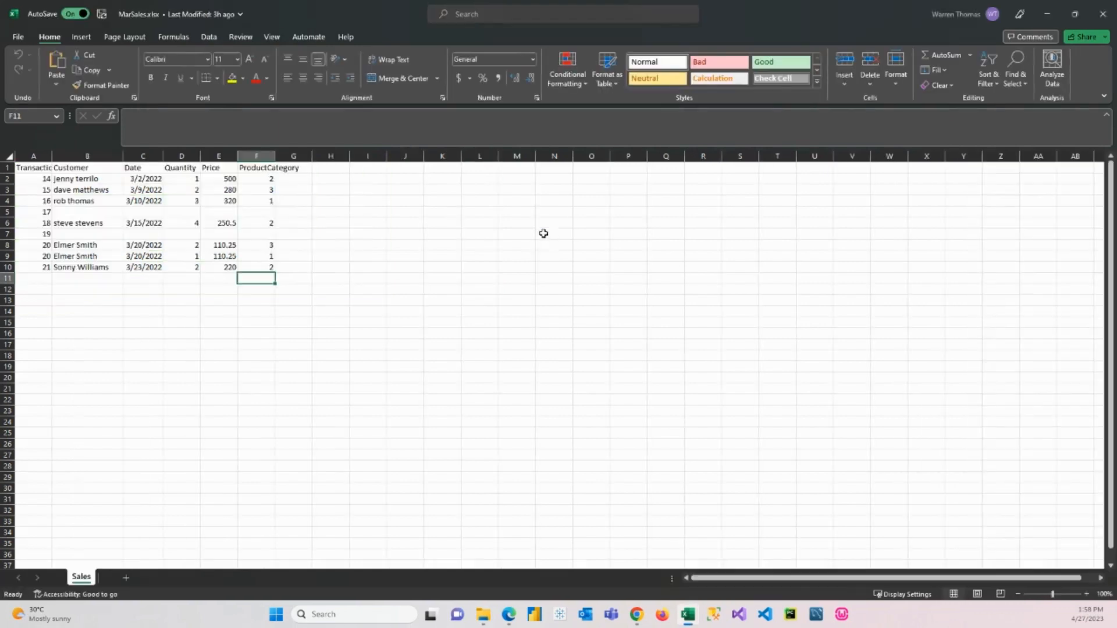
Examine the Sales sheet of MarSales.xlsx for its transaction IDs, duplicate IDs and blank customer cells.
click(44, 180)
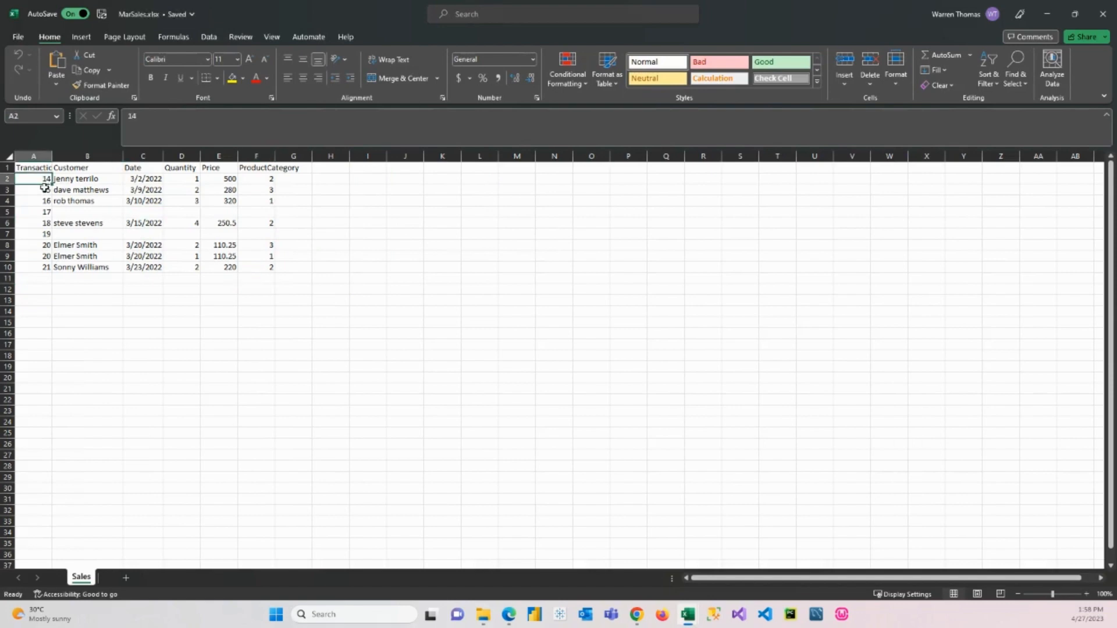
drag(44, 188, 37, 269)
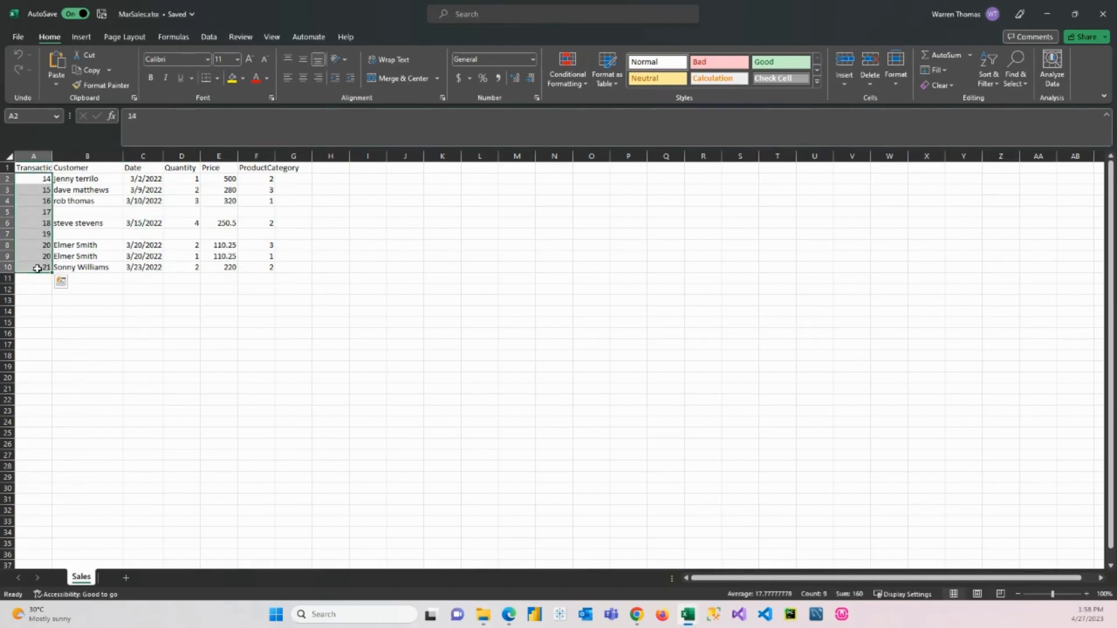
click(43, 245)
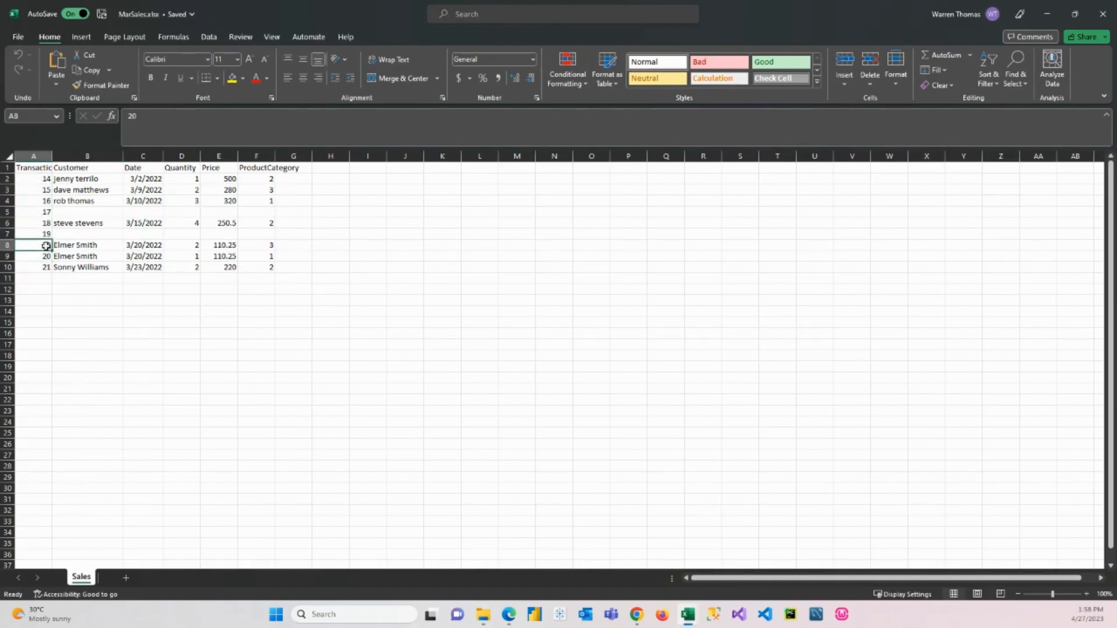
click(77, 223)
click(80, 213)
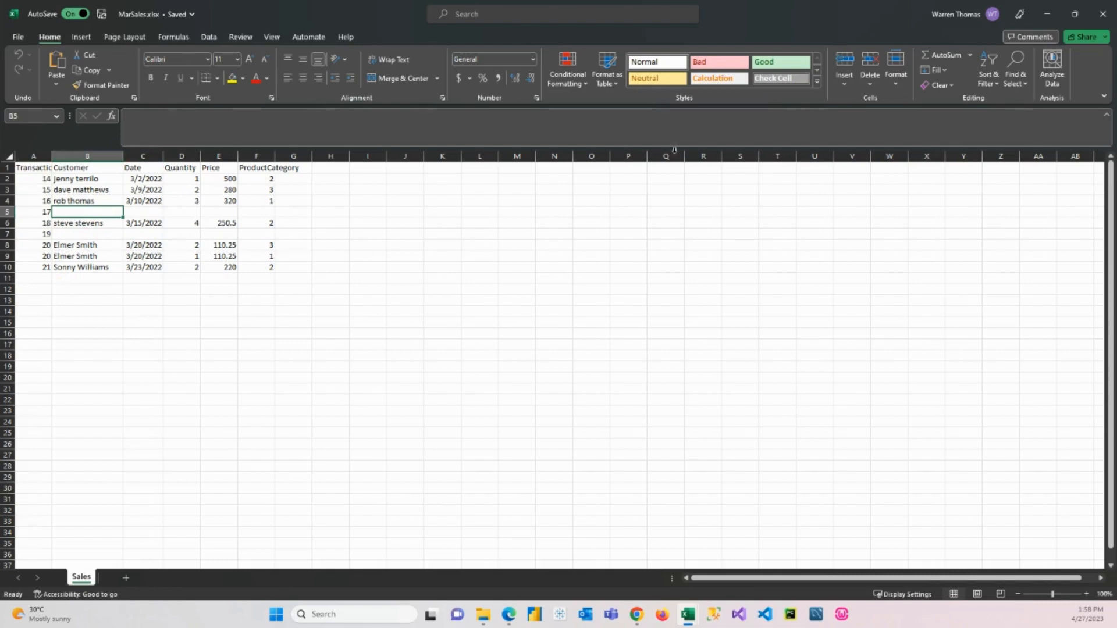
Close MarSales.xlsx and go back to the IntroToPowerQueryShared folder in File Explorer.
click(1102, 14)
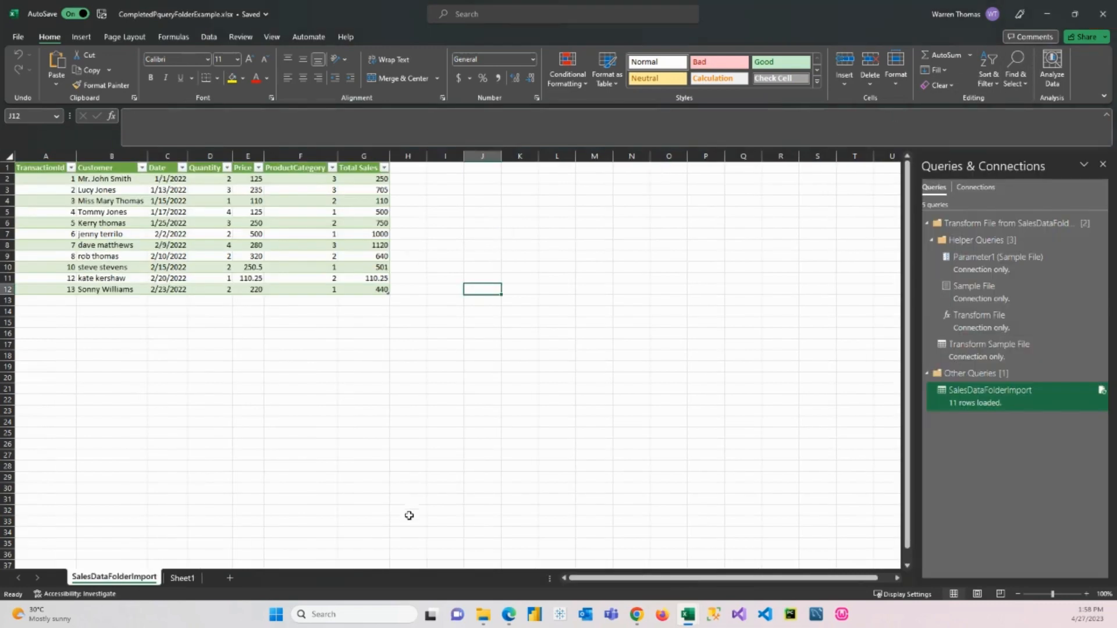
mouse_move(483, 617)
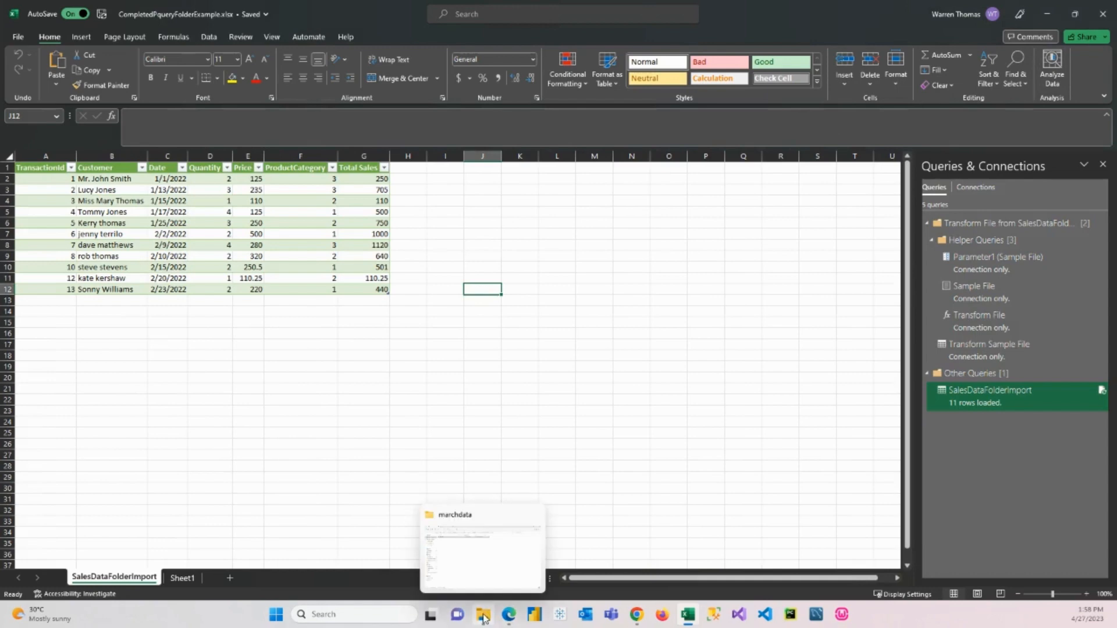
click(483, 612)
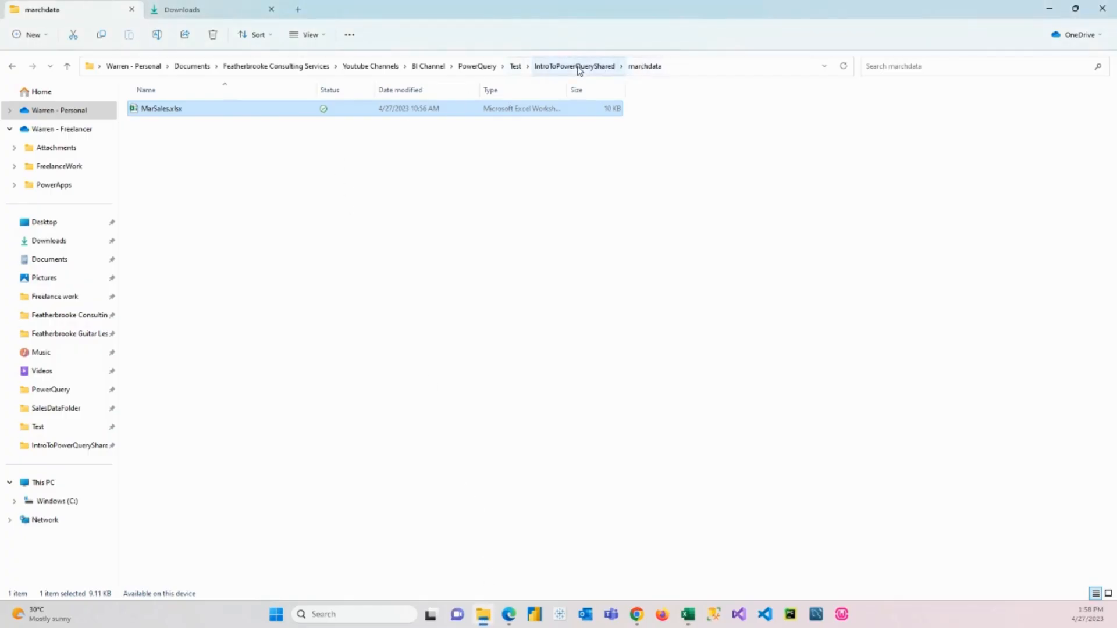
click(577, 66)
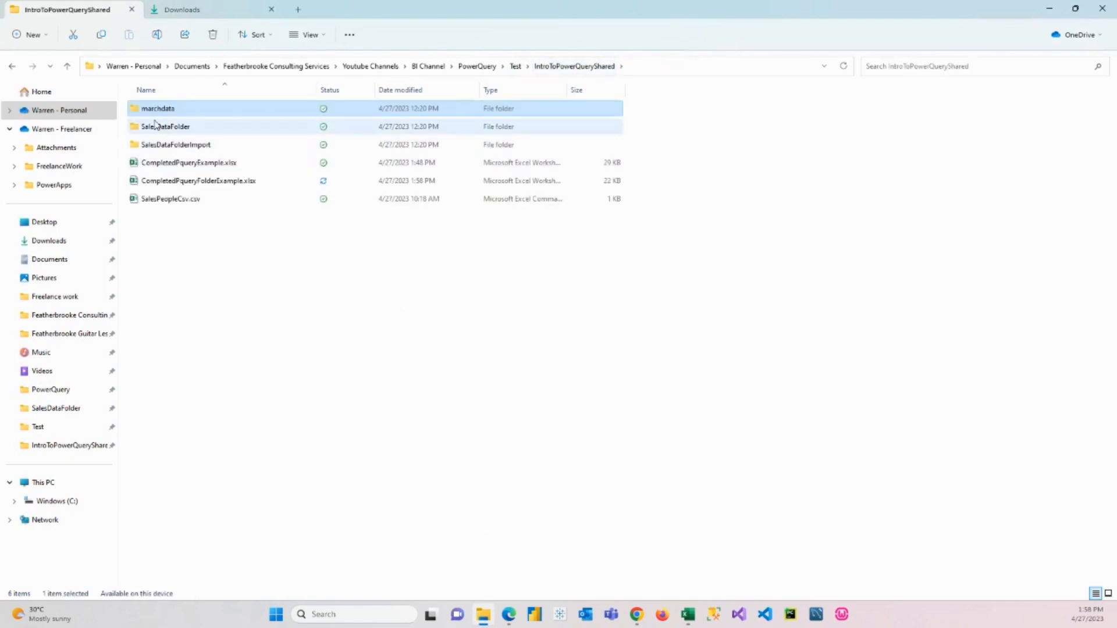
Copy the marchdata folder and paste it into the SalesDataFolderImport folder.
right_click(151, 110)
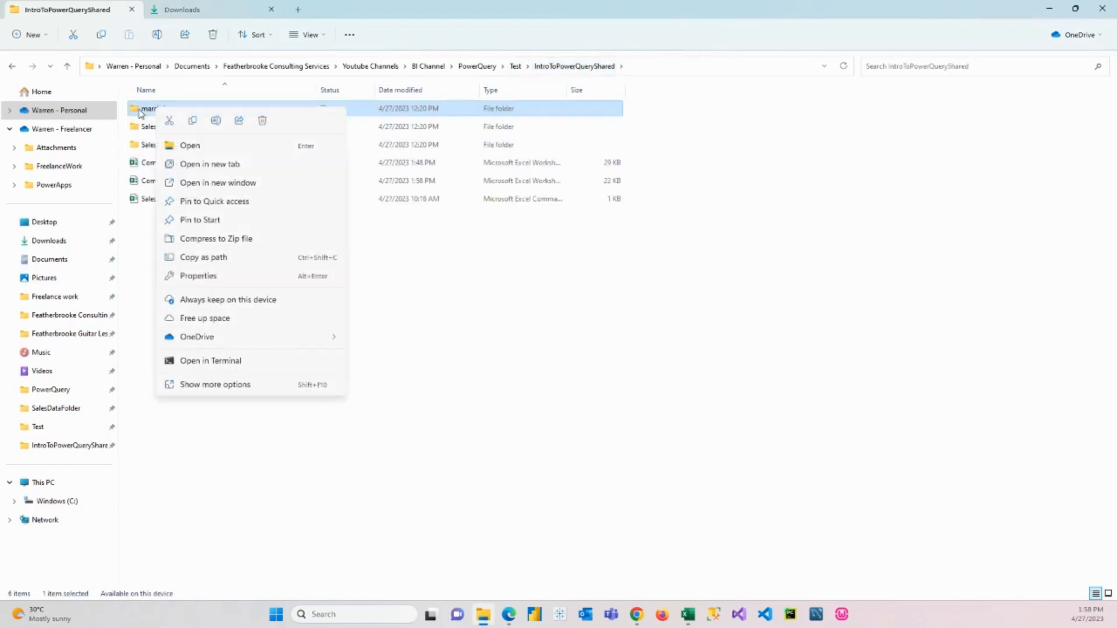
click(481, 379)
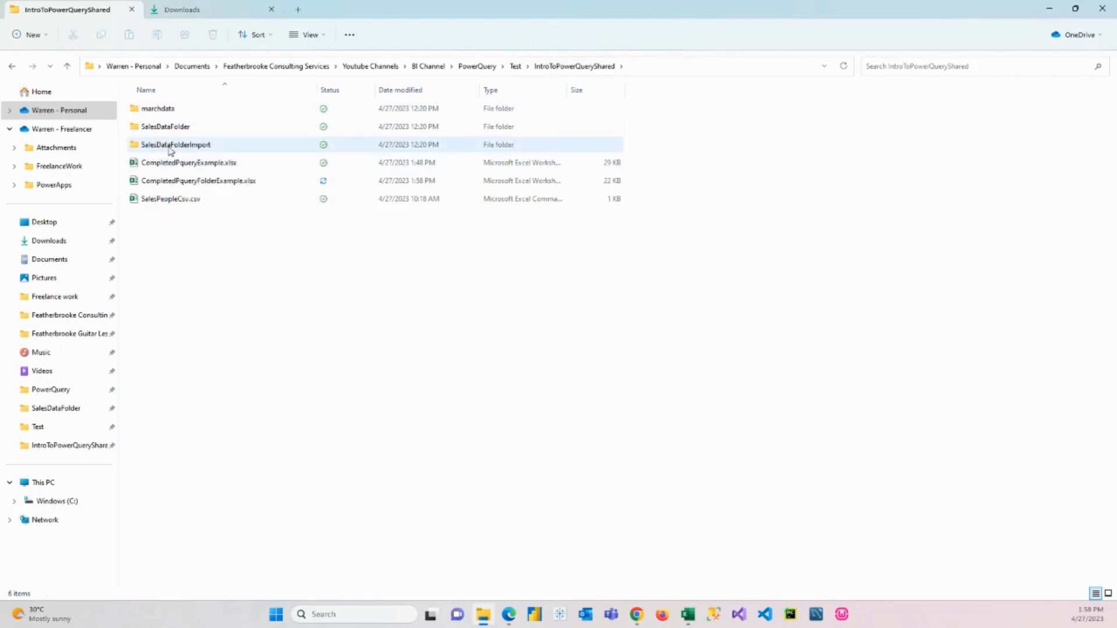
right_click(161, 110)
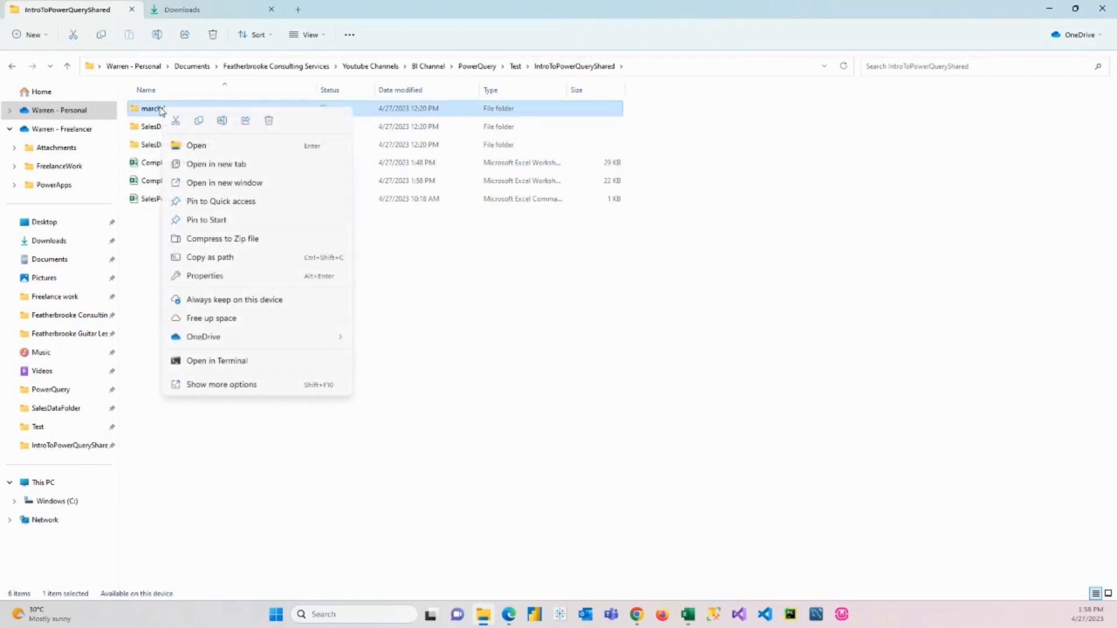
click(199, 121)
double_click(159, 145)
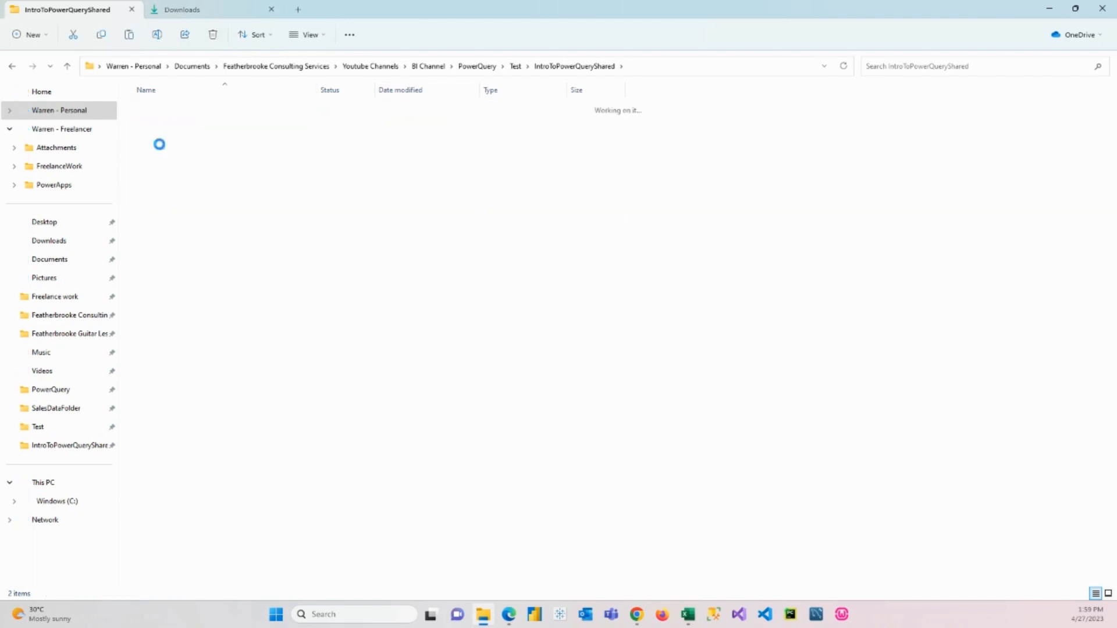
right_click(191, 191)
click(212, 205)
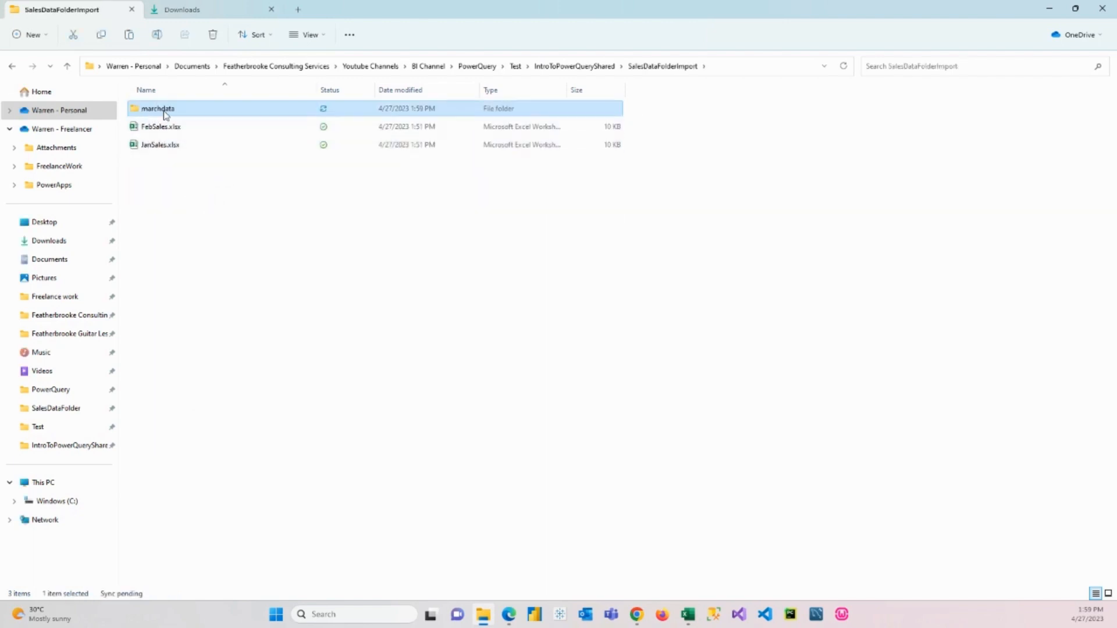
Check the contents of the pasted marchdata folder and its place inside SalesDataFolderImport.
double_click(164, 110)
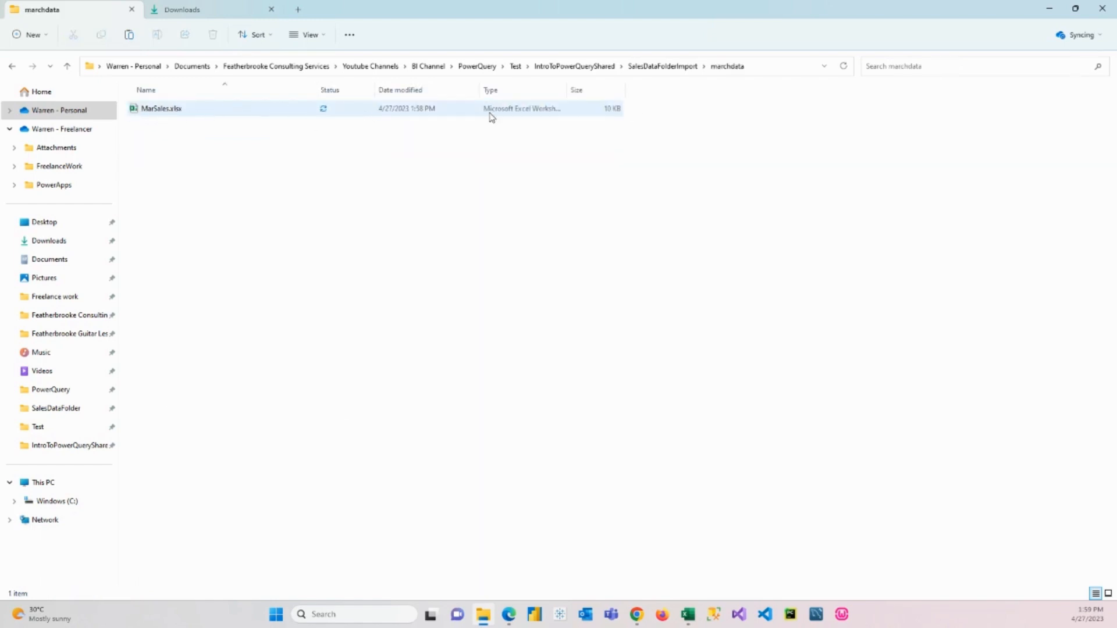
click(666, 67)
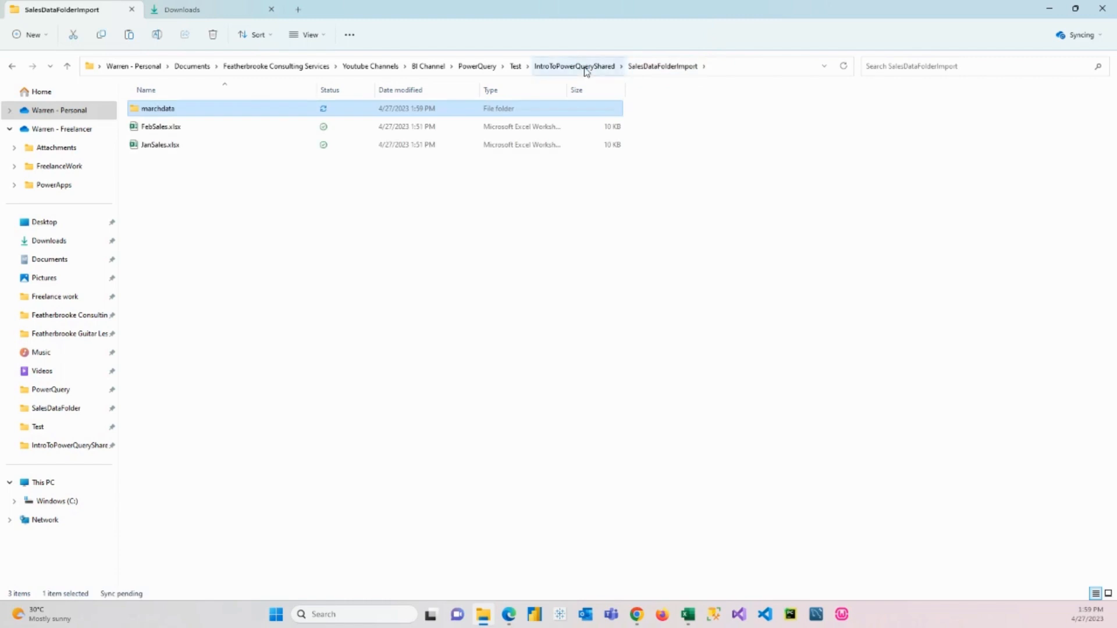
click(585, 68)
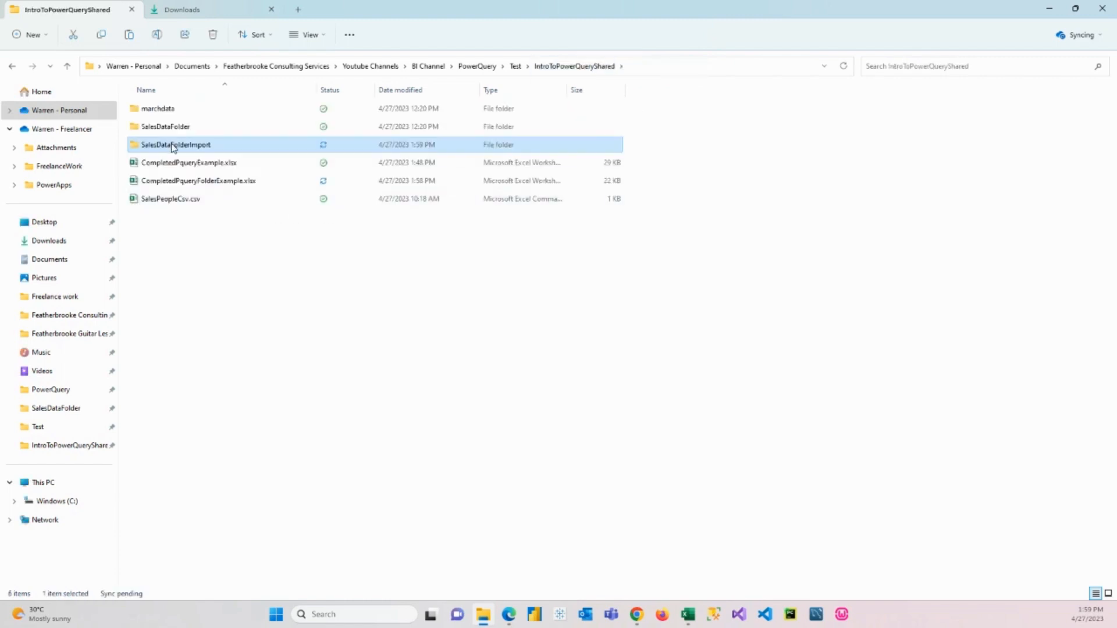
double_click(173, 146)
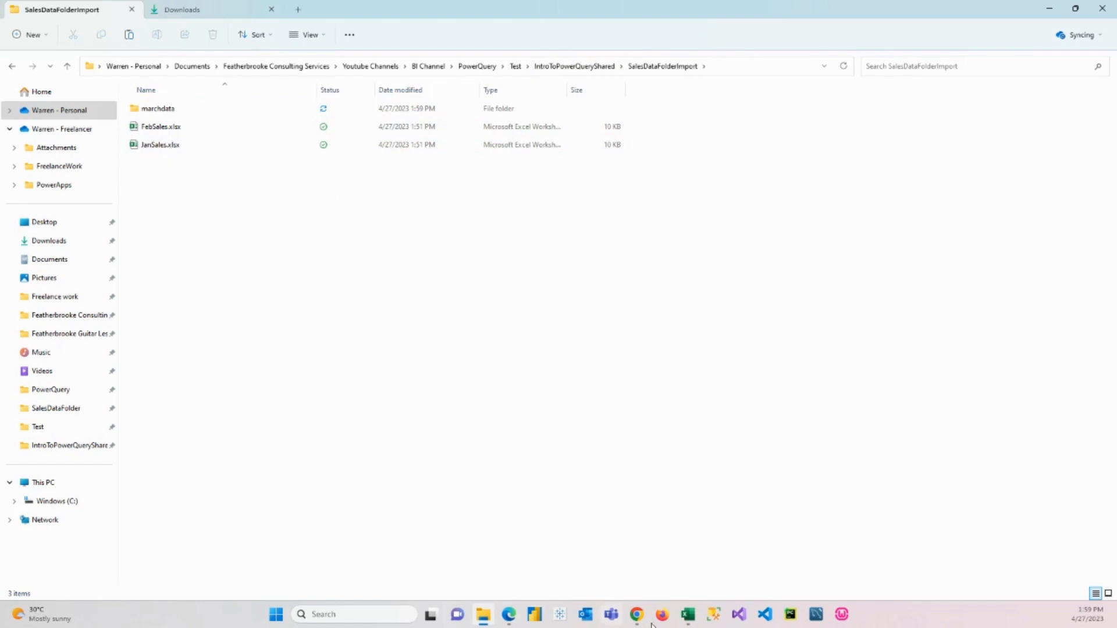
Switch to the CompletedPqueryFolderExample.xlsx workbook in Excel and refresh the SalesDataFolderImport query.
click(688, 620)
right_click(203, 214)
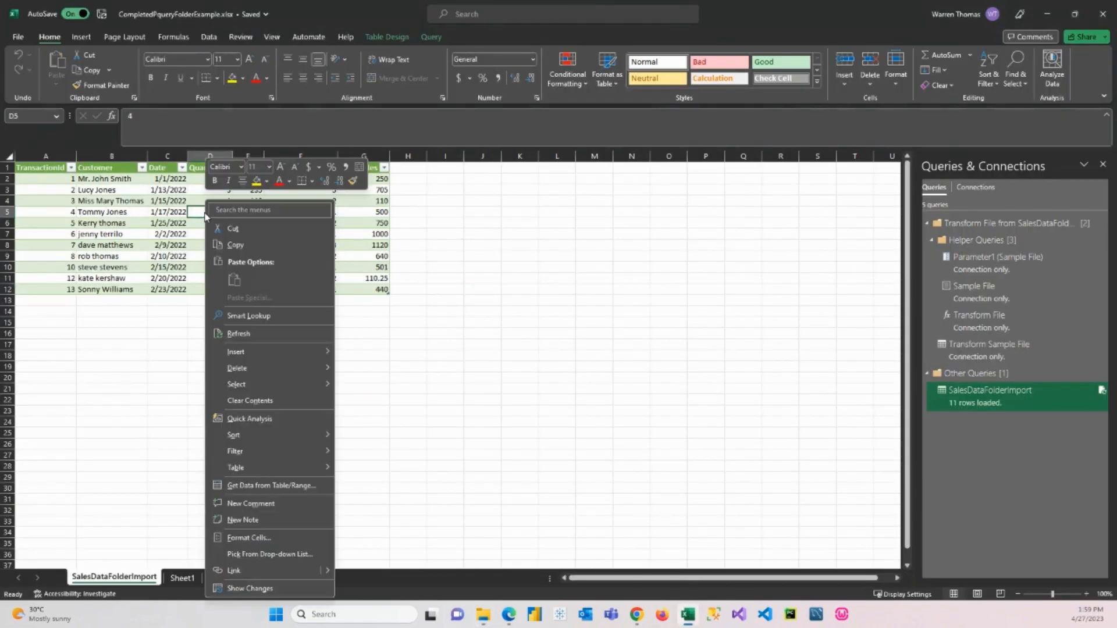
click(161, 193)
click(431, 37)
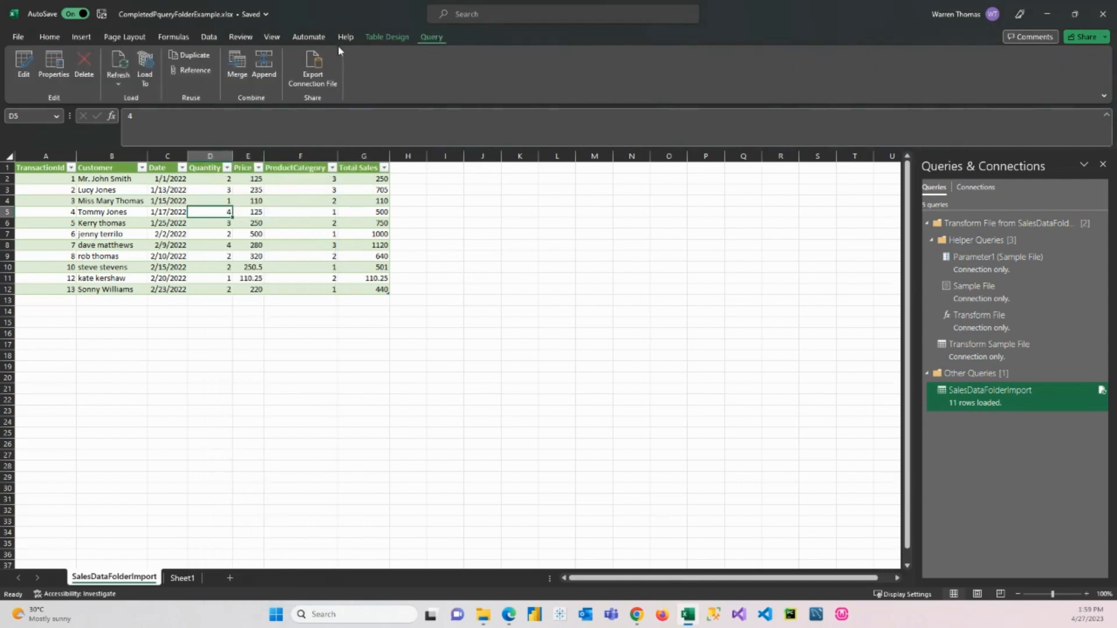
click(122, 66)
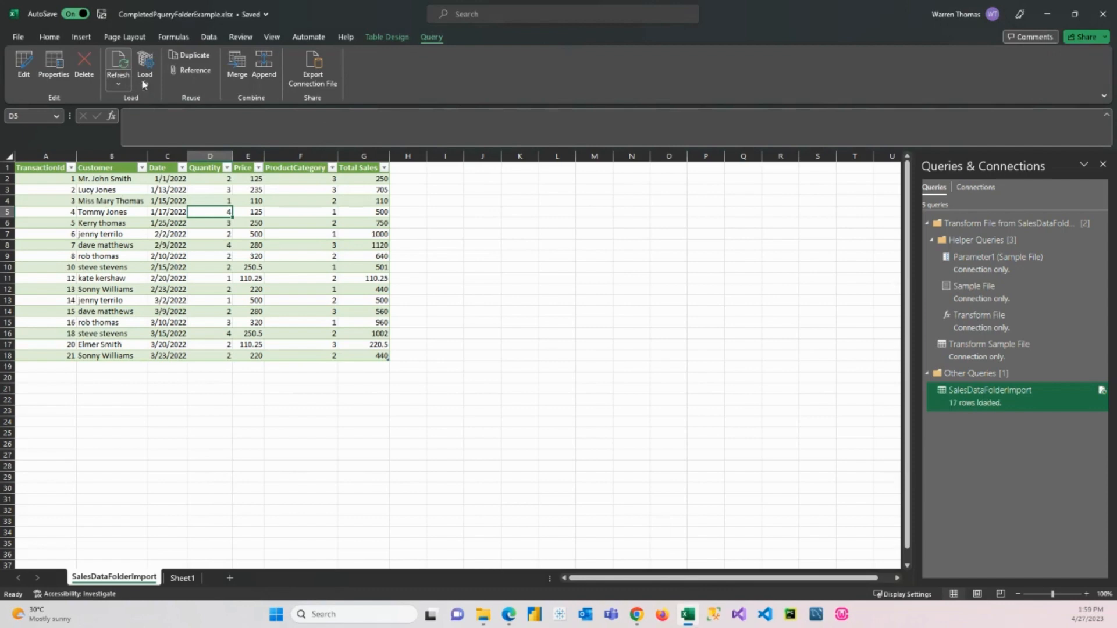
Examine the March rows of the SalesDataFolderImport table for their dates, duplicate transaction IDs and blank customers.
drag(163, 302, 168, 354)
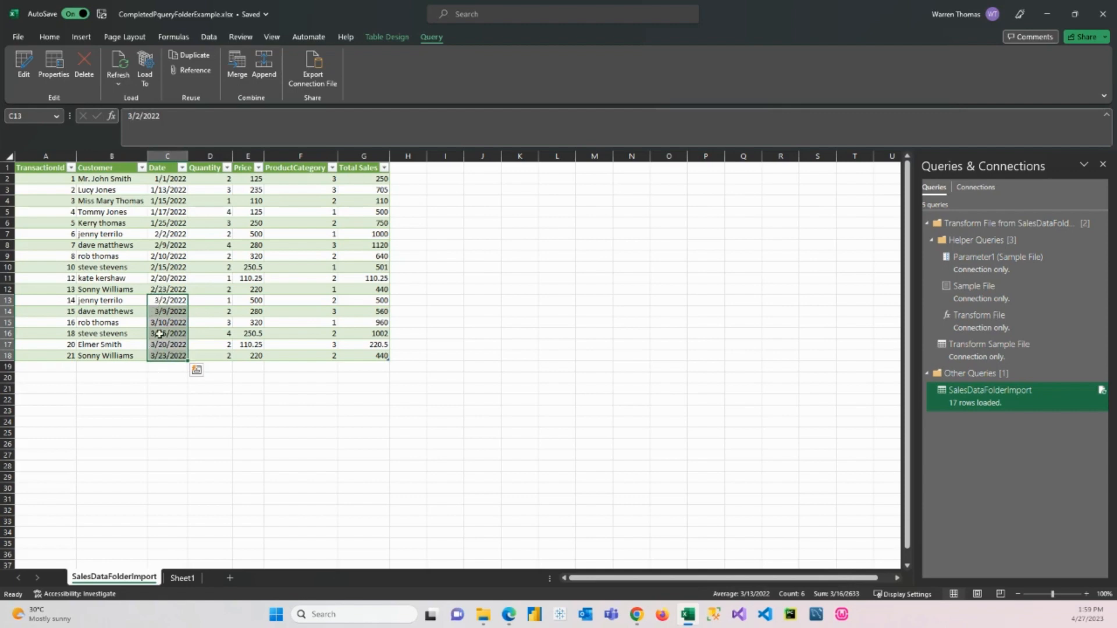
click(98, 345)
click(72, 345)
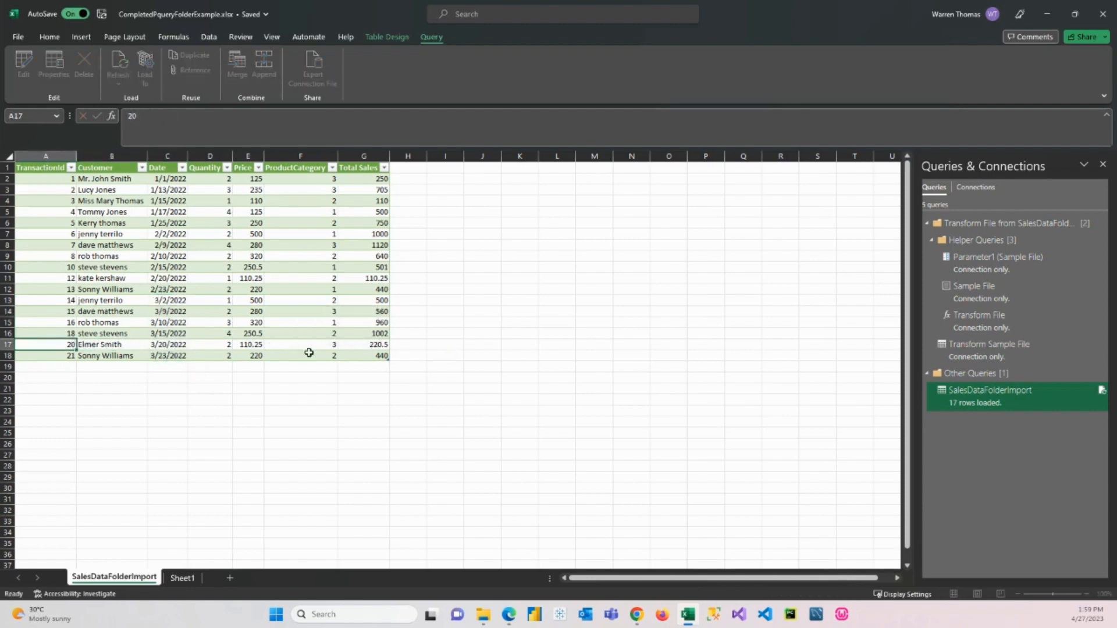
click(445, 355)
click(68, 346)
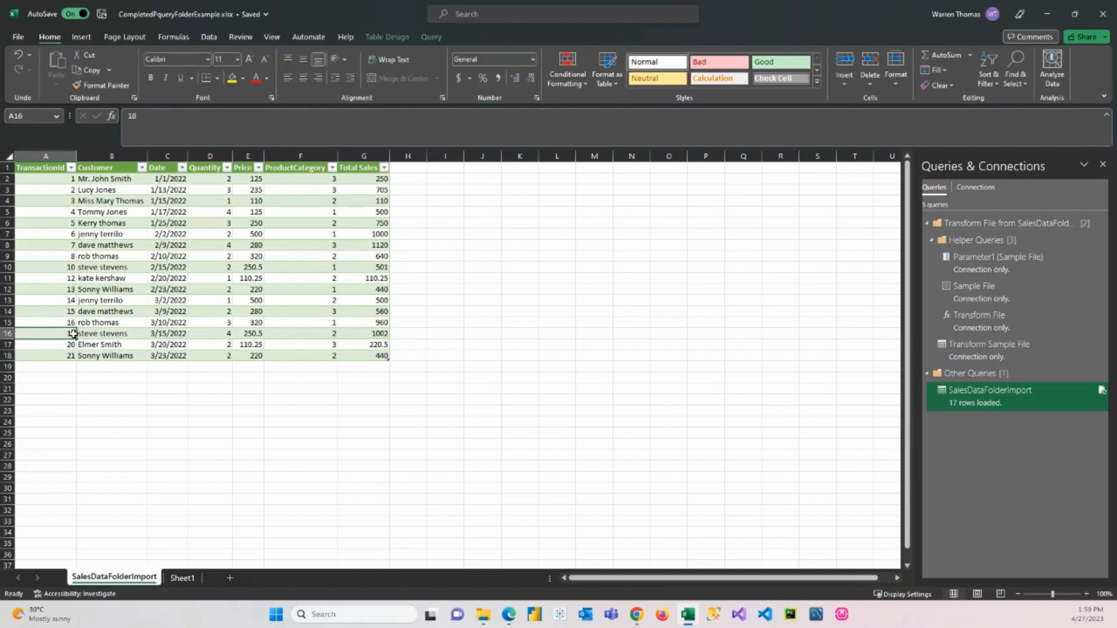
click(68, 355)
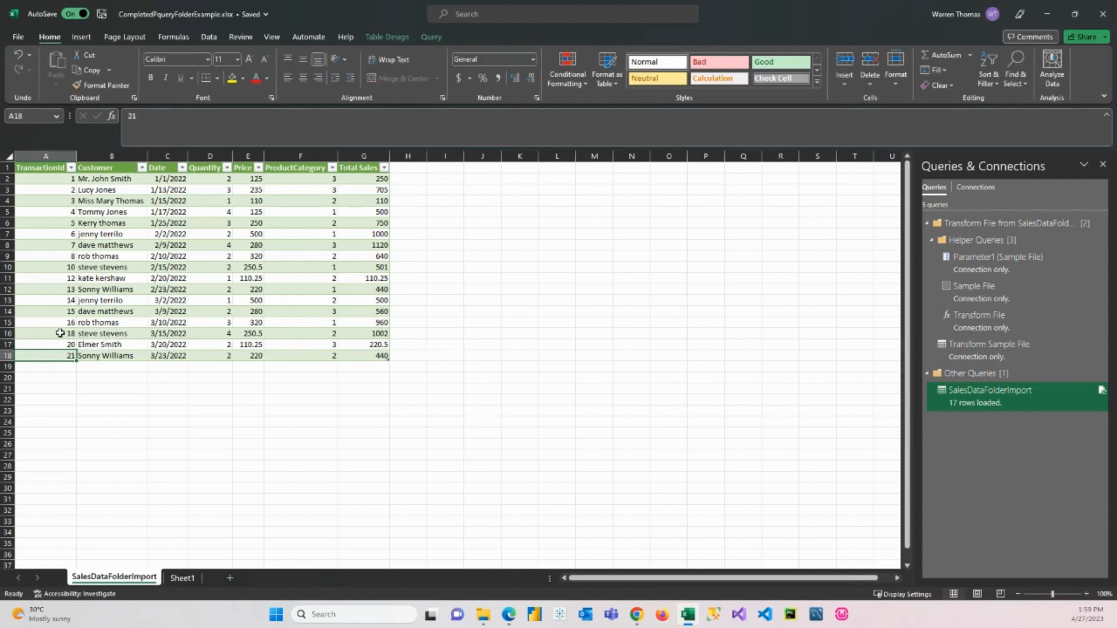
text(21)
key(ctrl+Return)
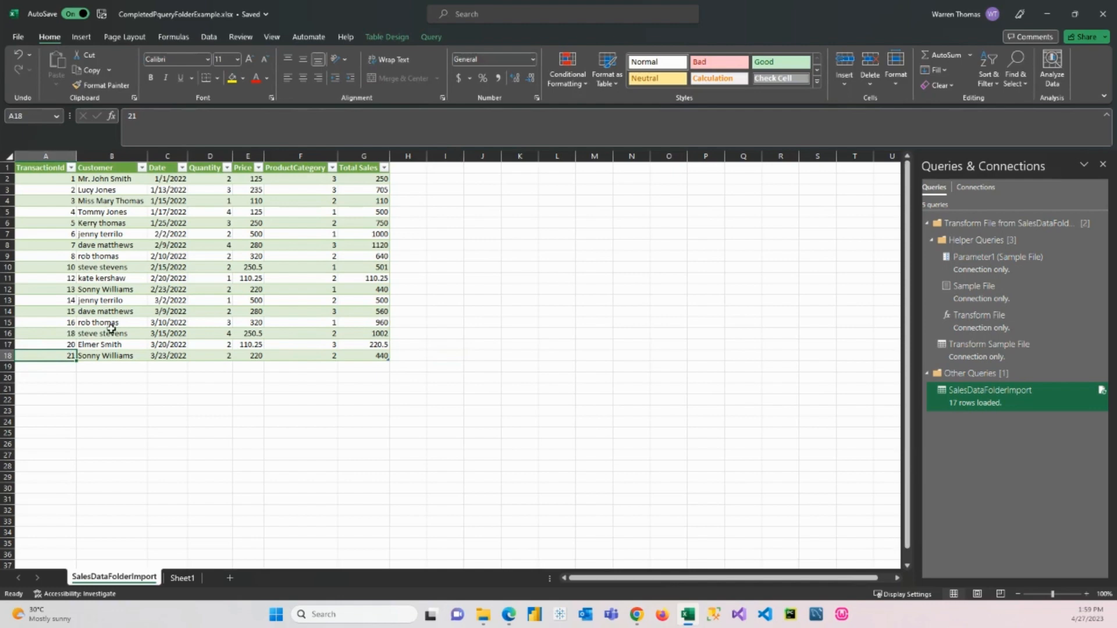